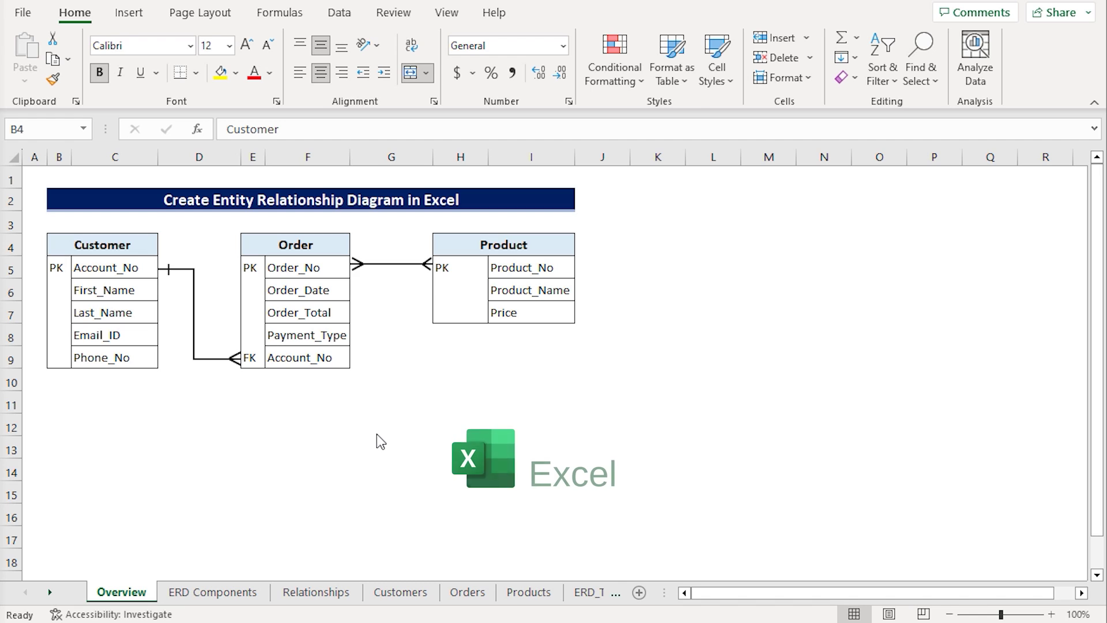
Switch to the ERD Components sheet showing the Customer, Order and Product diagram.
{"action": "key", "text": "ctrl+Page_Down"}
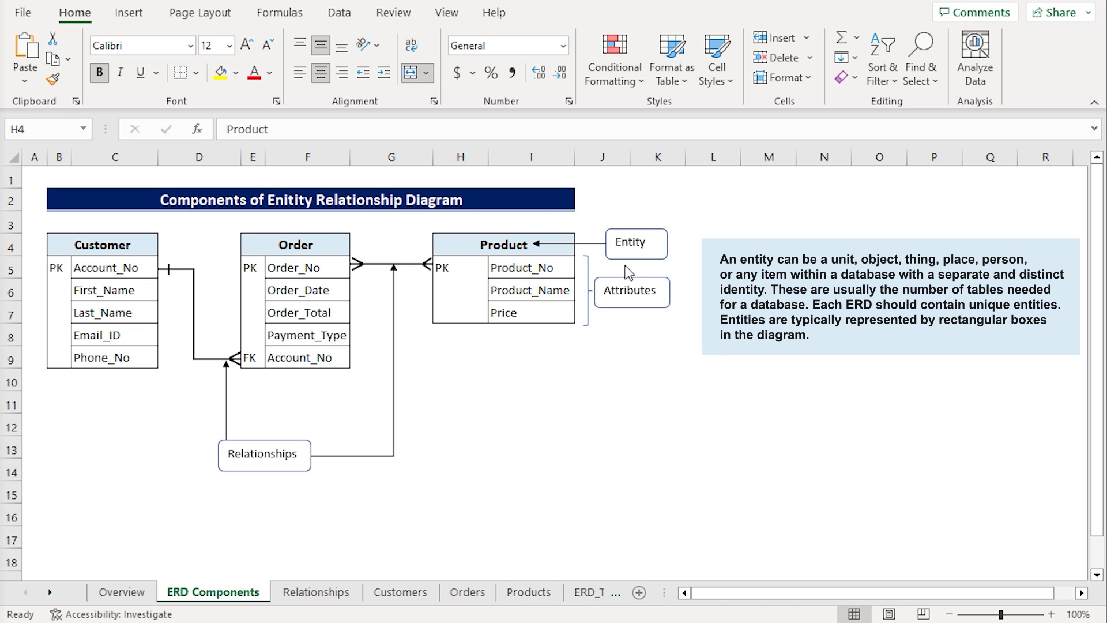
{"action": "left_click", "coordinate": [129, 247]}
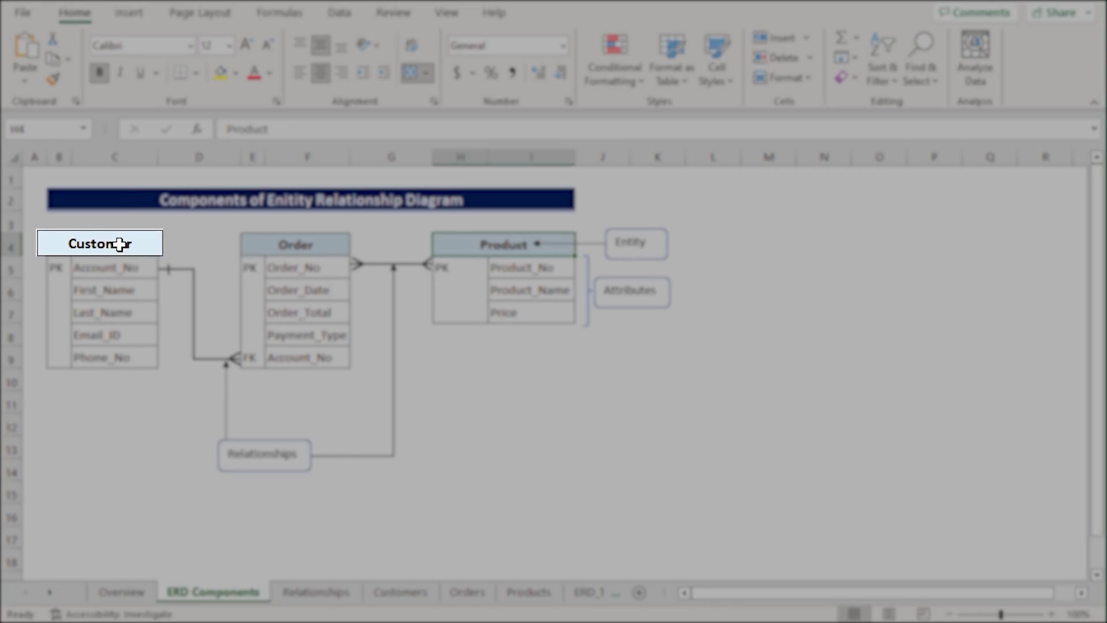
{"action": "left_click", "coordinate": [271, 244]}
{"action": "left_click", "coordinate": [459, 253]}
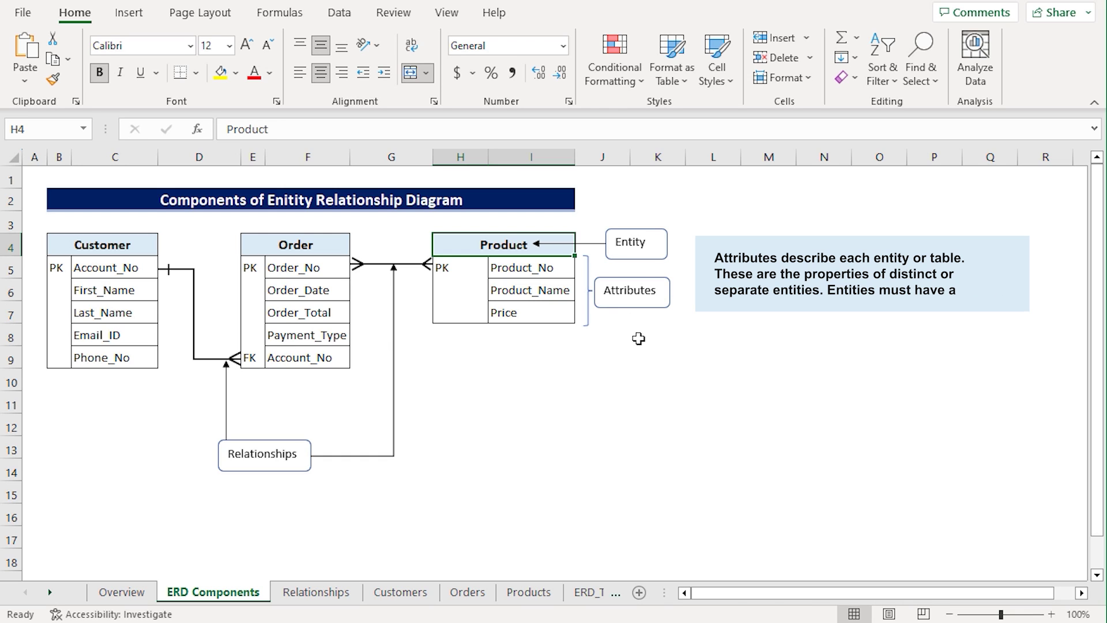
{"action": "left_click", "coordinate": [128, 248]}
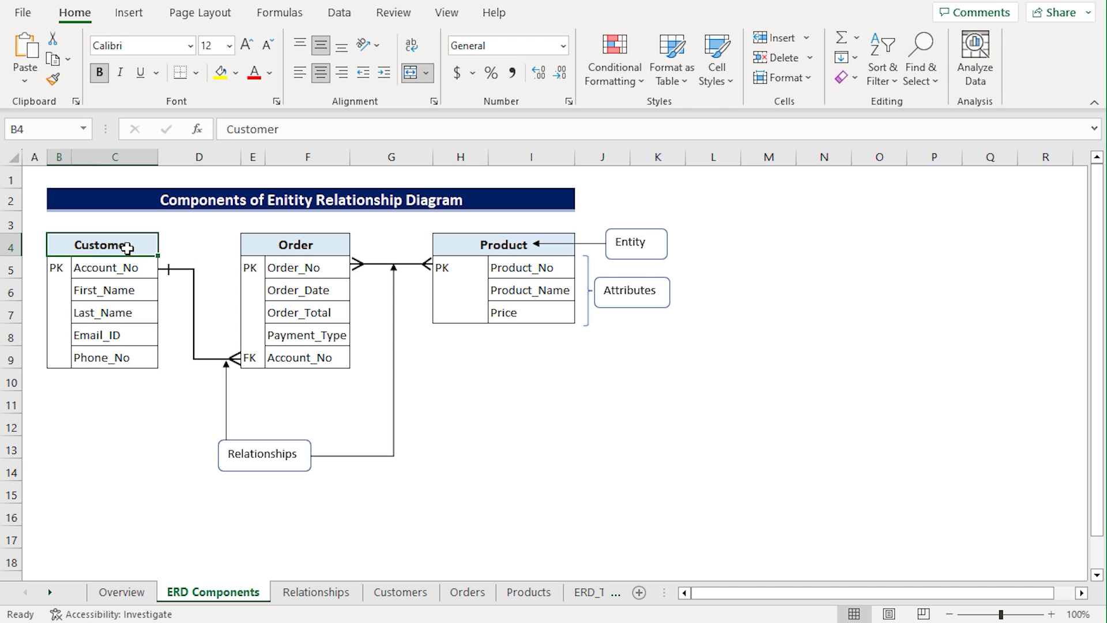
{"action": "left_click", "coordinate": [296, 254]}
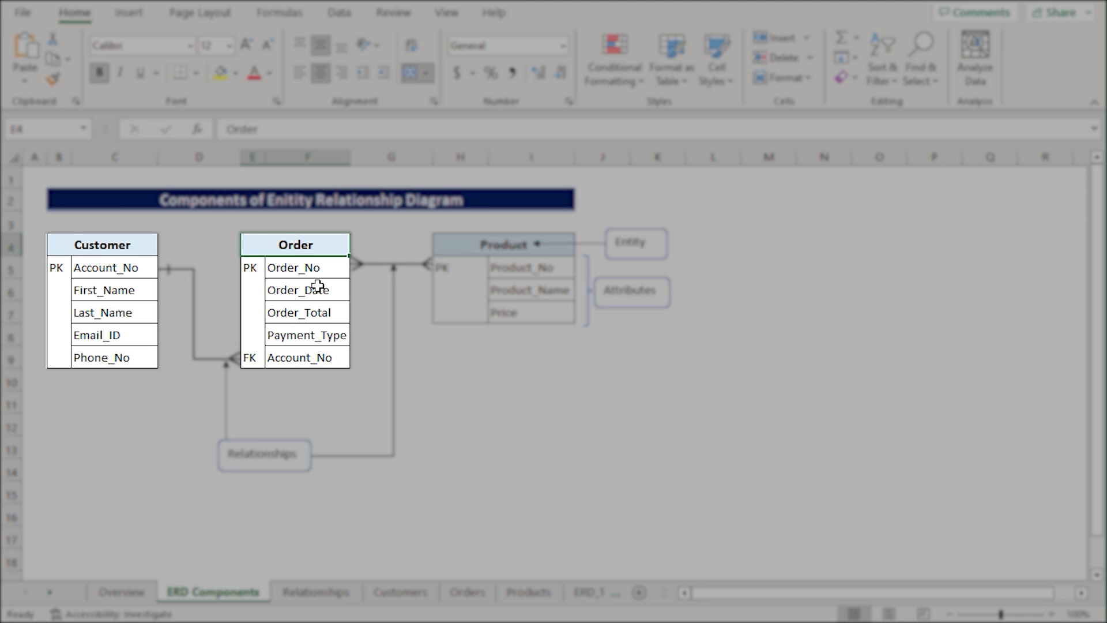
{"action": "left_click", "coordinate": [507, 248]}
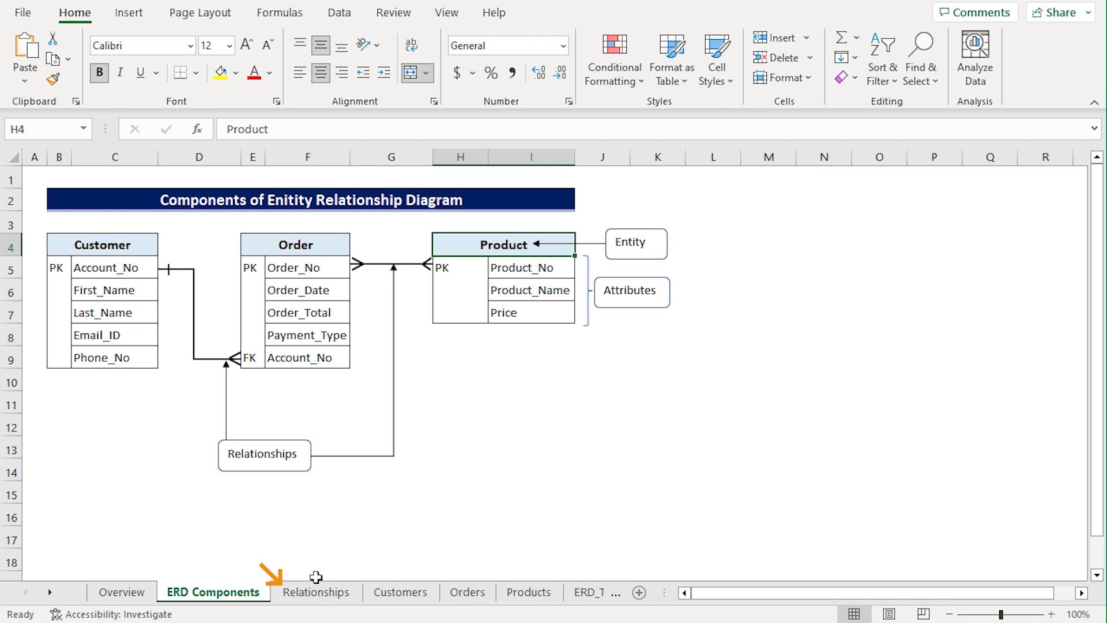
Open the Relationships sheet and select its Cardinality header cell C4.
{"action": "left_click", "coordinate": [316, 594]}
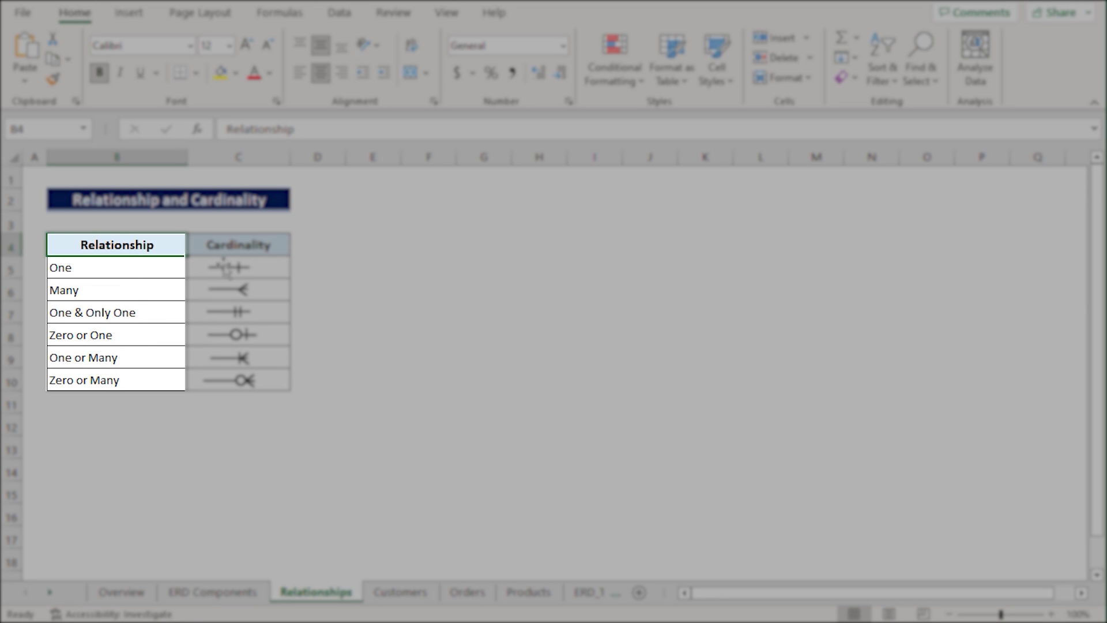
{"action": "left_click", "coordinate": [231, 252]}
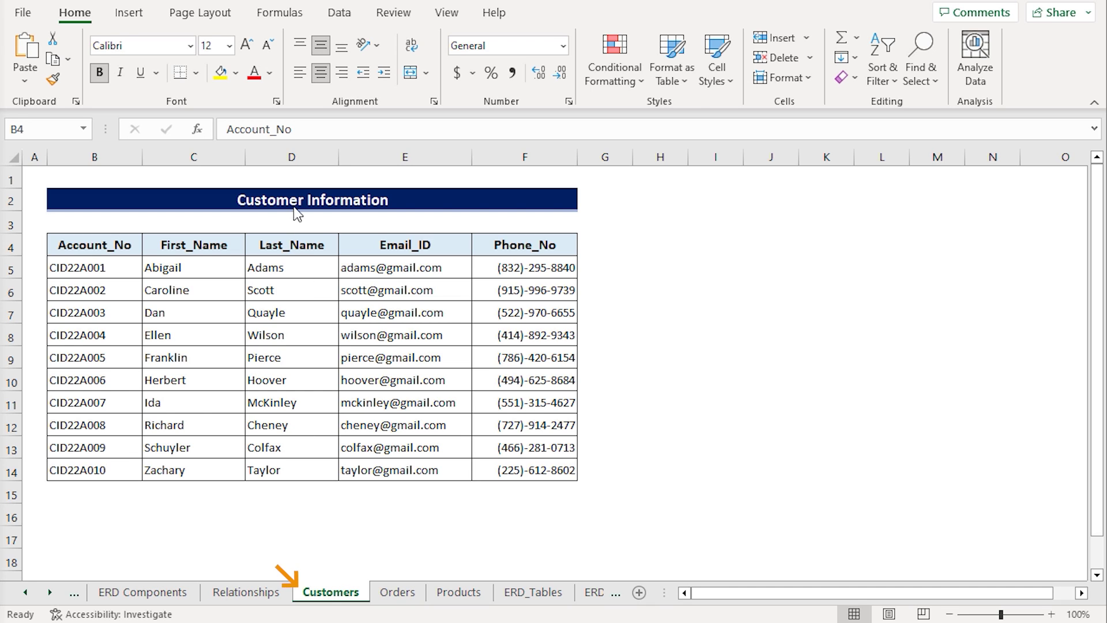
Look through the Orders and Products sheets, then go to the ERD_Tables sheet.
{"action": "left_click", "coordinate": [408, 592]}
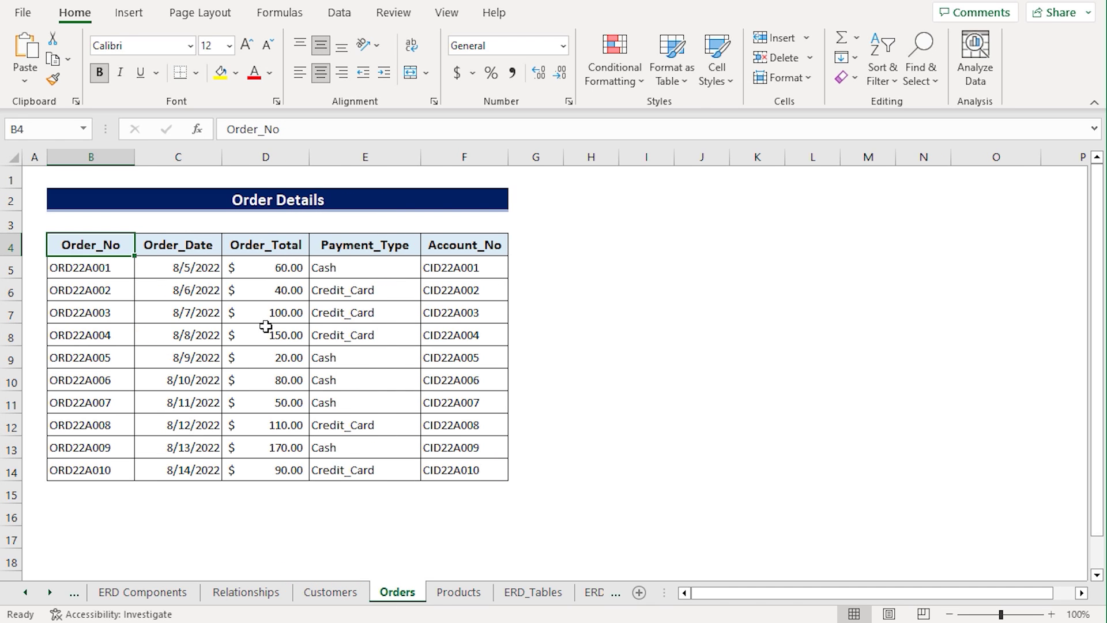
{"action": "left_click", "coordinate": [442, 598]}
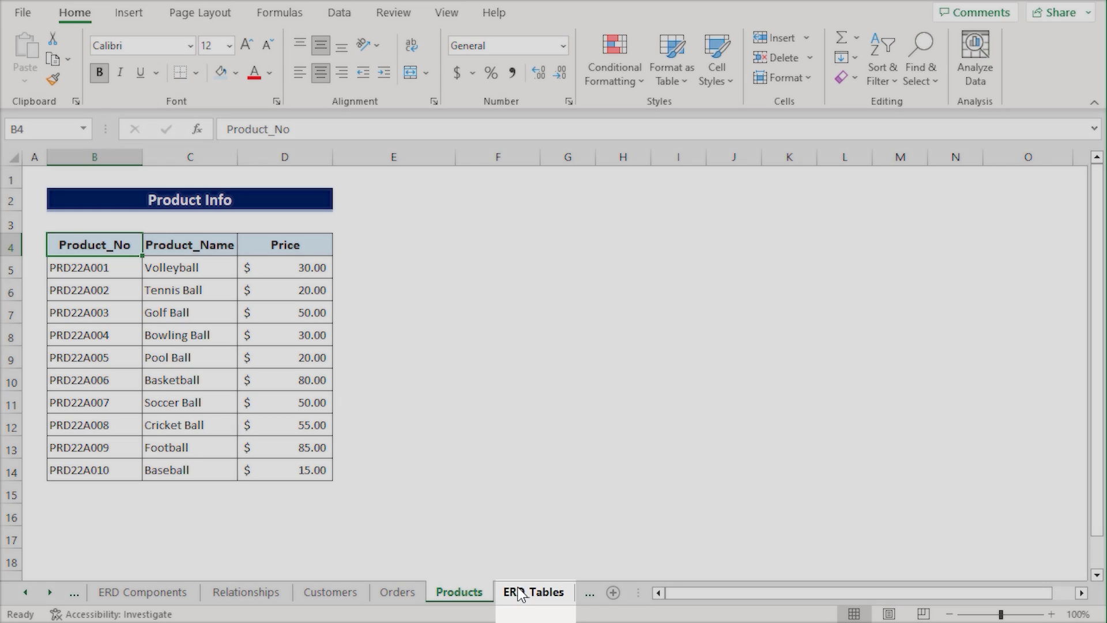
{"action": "left_click", "coordinate": [521, 593]}
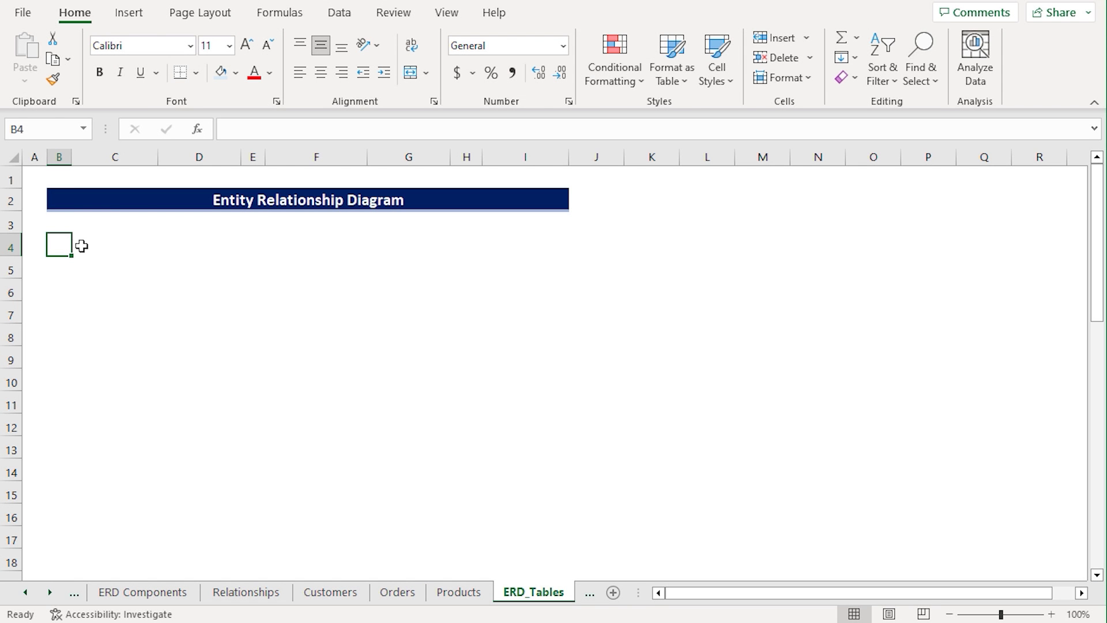
Merge and center B4:C4 and enter the header text Customer.
{"action": "left_click_drag", "start_coordinate": [60, 244], "coordinate": [91, 245]}
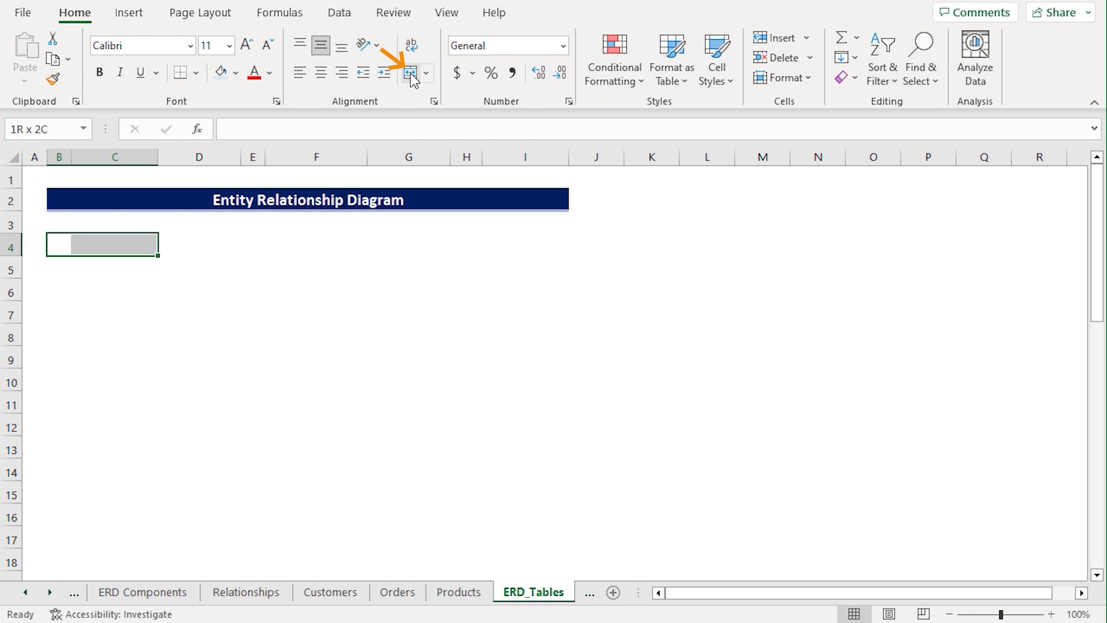
{"action": "left_click", "coordinate": [413, 79]}
{"action": "key", "text": "F2"}
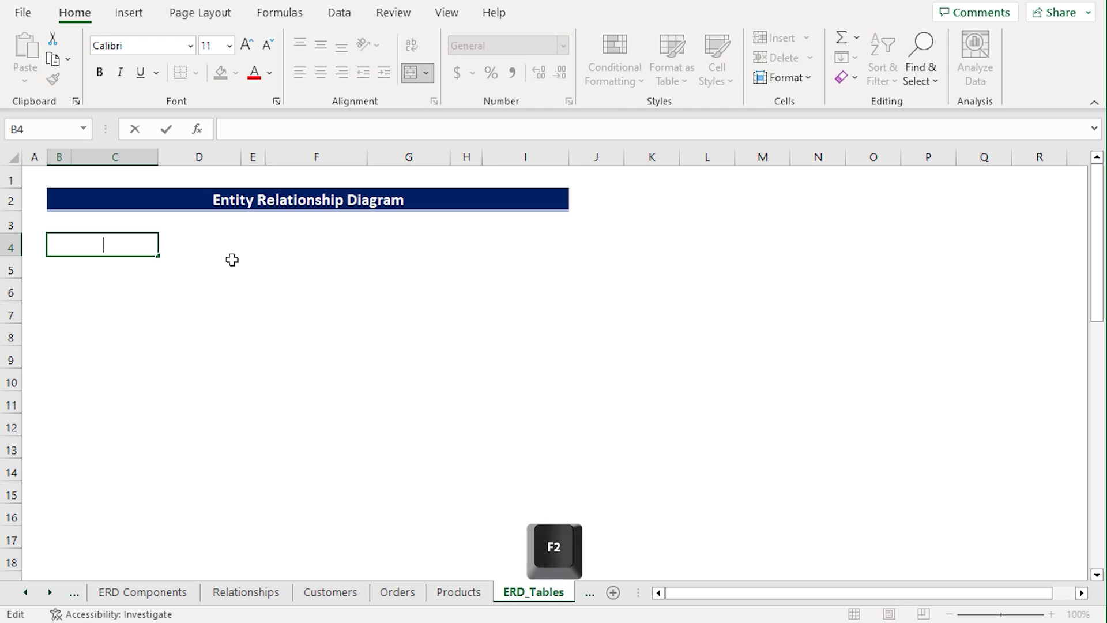
{"action": "type", "text": "Customer"}
{"action": "key", "text": "ctrl+Return"}
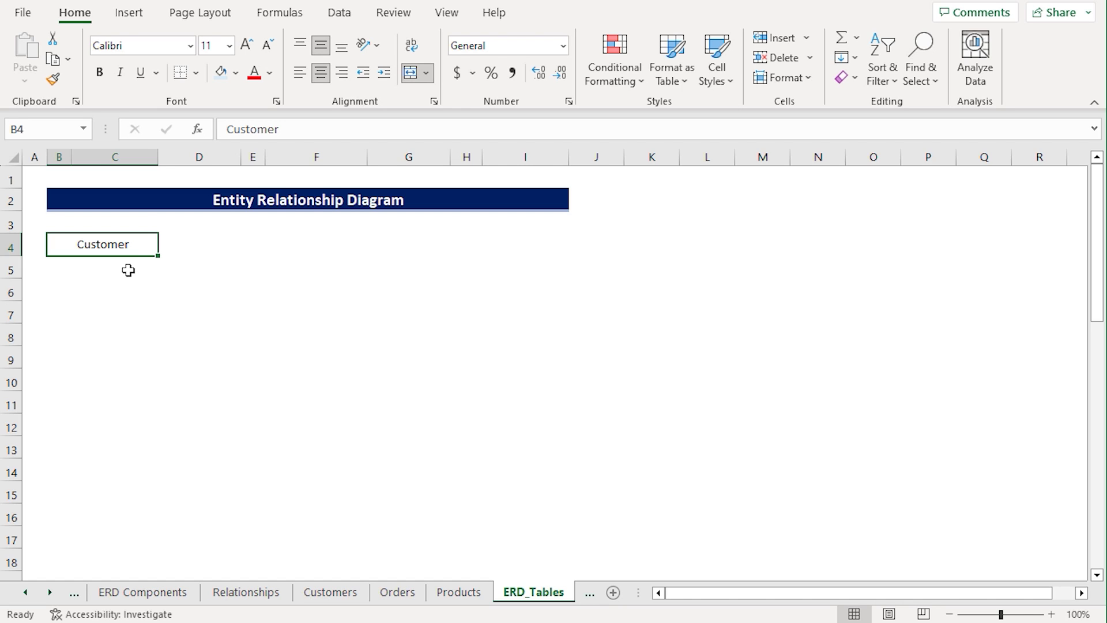
Make the Customer header one size larger and bold, with light blue fill and an outside border.
{"action": "left_click", "coordinate": [247, 47]}
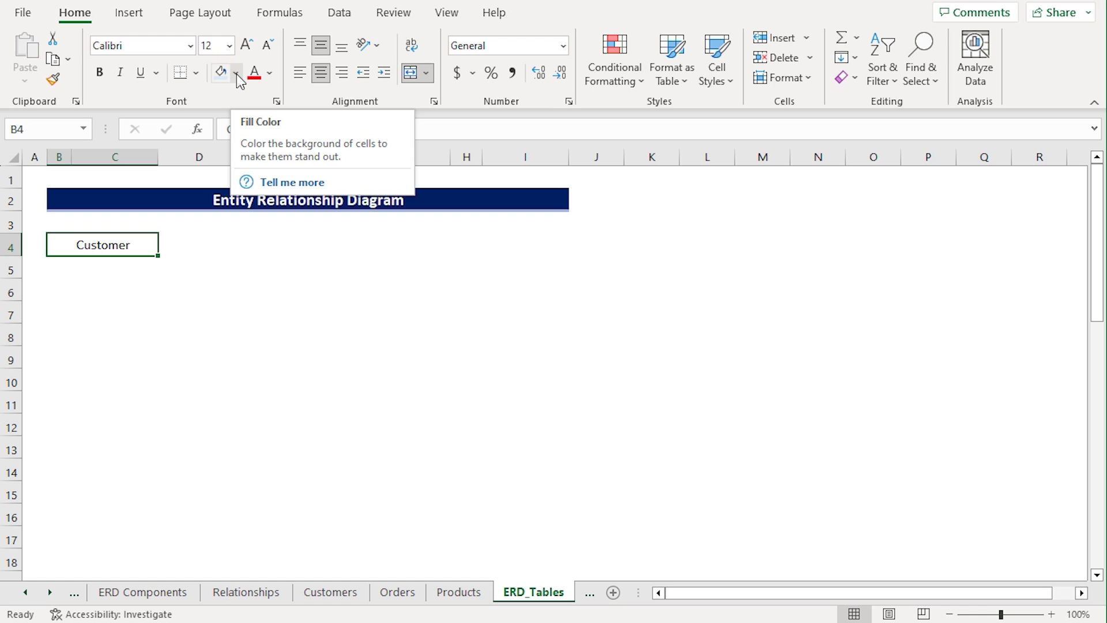
{"action": "left_click", "coordinate": [237, 74]}
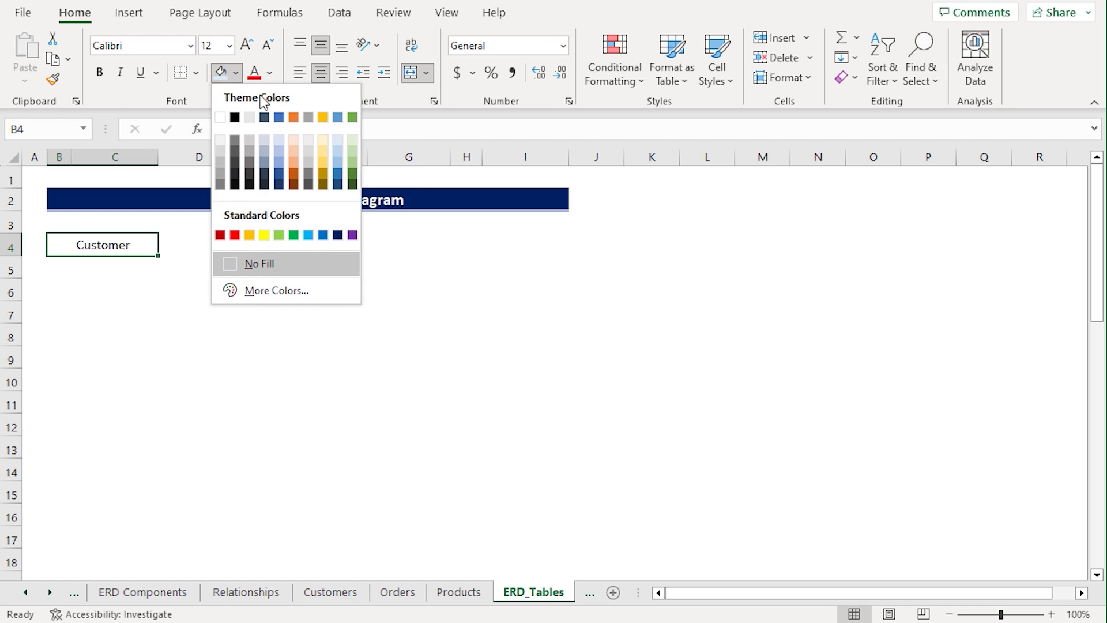
{"action": "left_click", "coordinate": [337, 142]}
{"action": "left_click", "coordinate": [100, 73]}
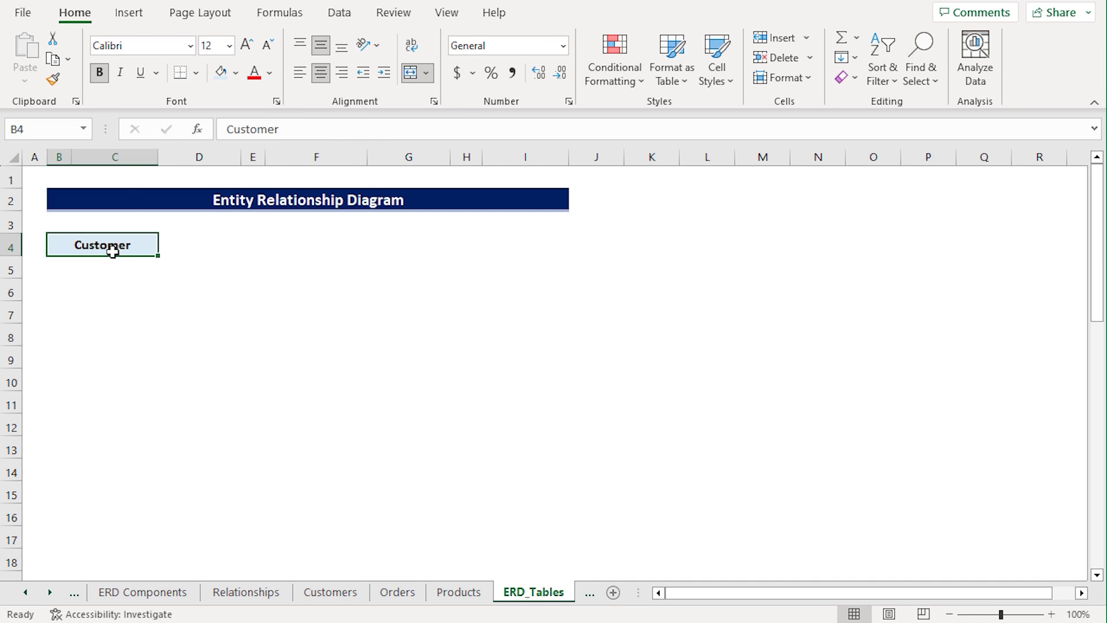
{"action": "left_click", "coordinate": [196, 73]}
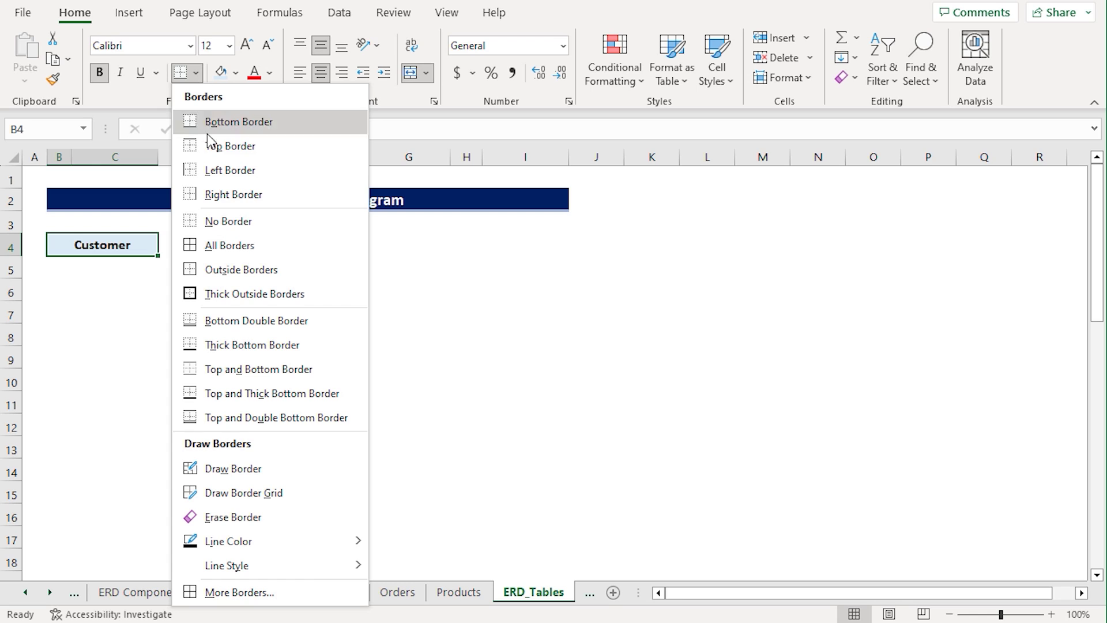
{"action": "left_click", "coordinate": [281, 269]}
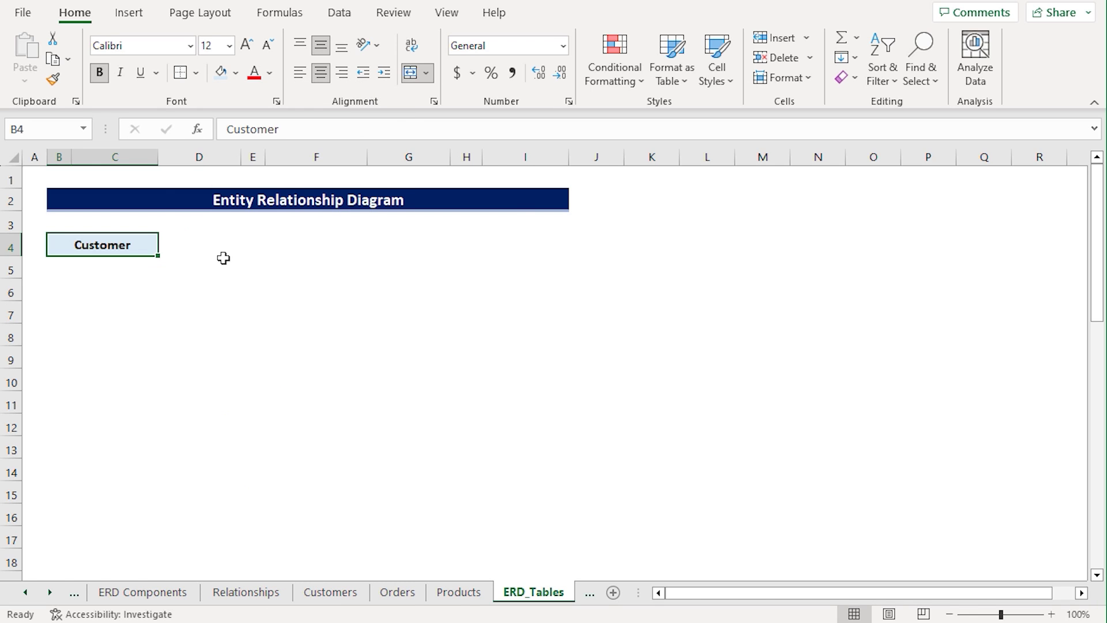
Give B5:B9 an outside border and C5:C9 all borders, then select B4:C9.
{"action": "left_click_drag", "start_coordinate": [57, 263], "coordinate": [58, 361]}
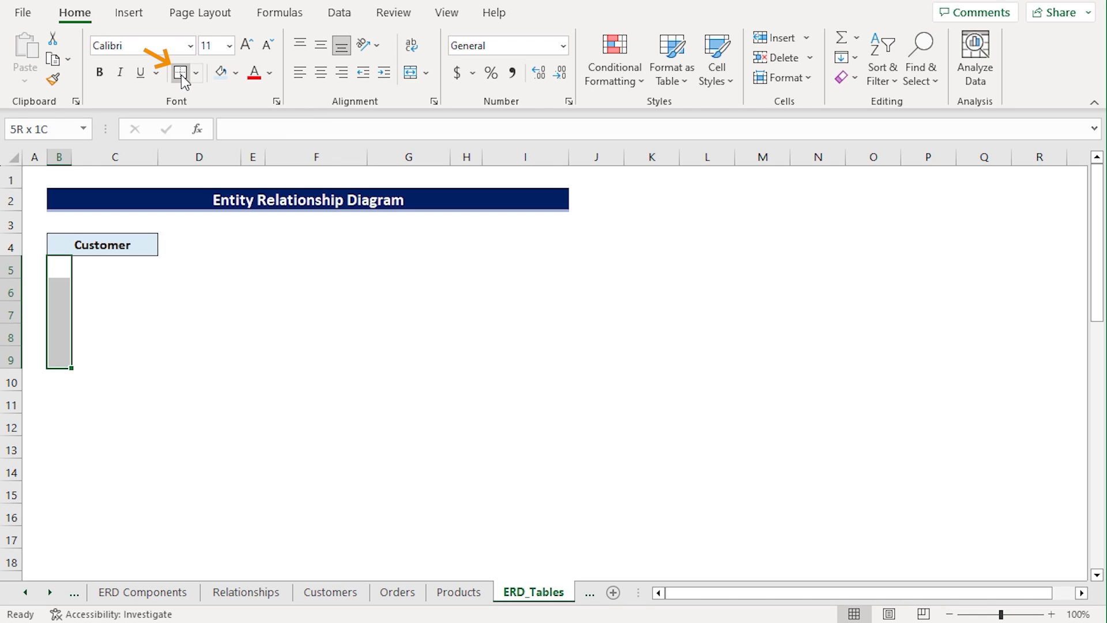
{"action": "left_click", "coordinate": [95, 262]}
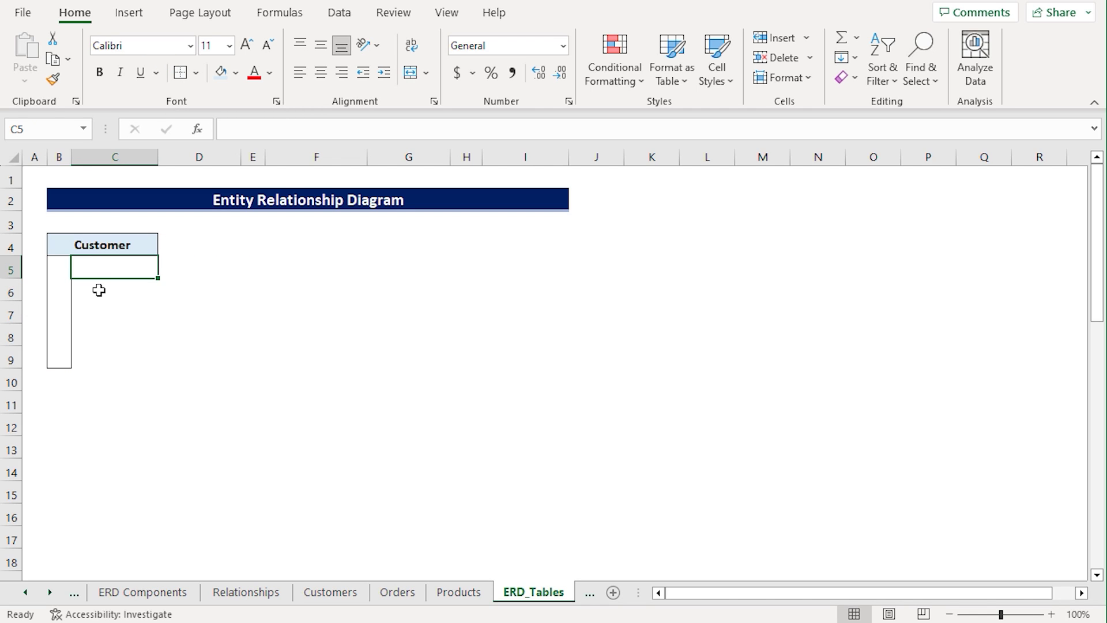
{"action": "left_click", "coordinate": [97, 361], "text": "shift"}
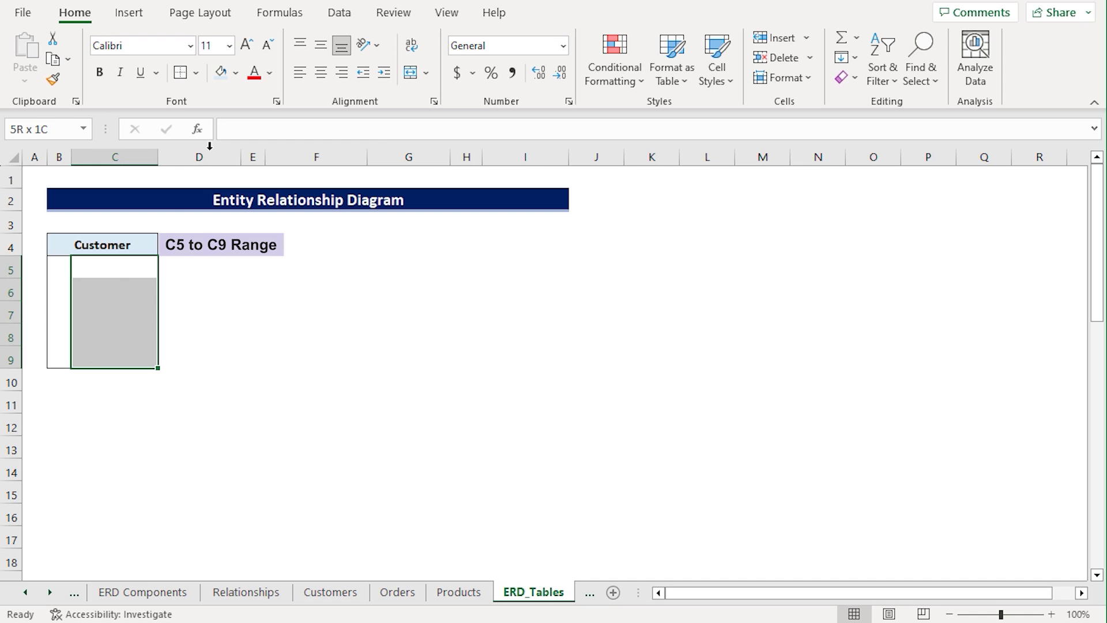
{"action": "left_click", "coordinate": [195, 73]}
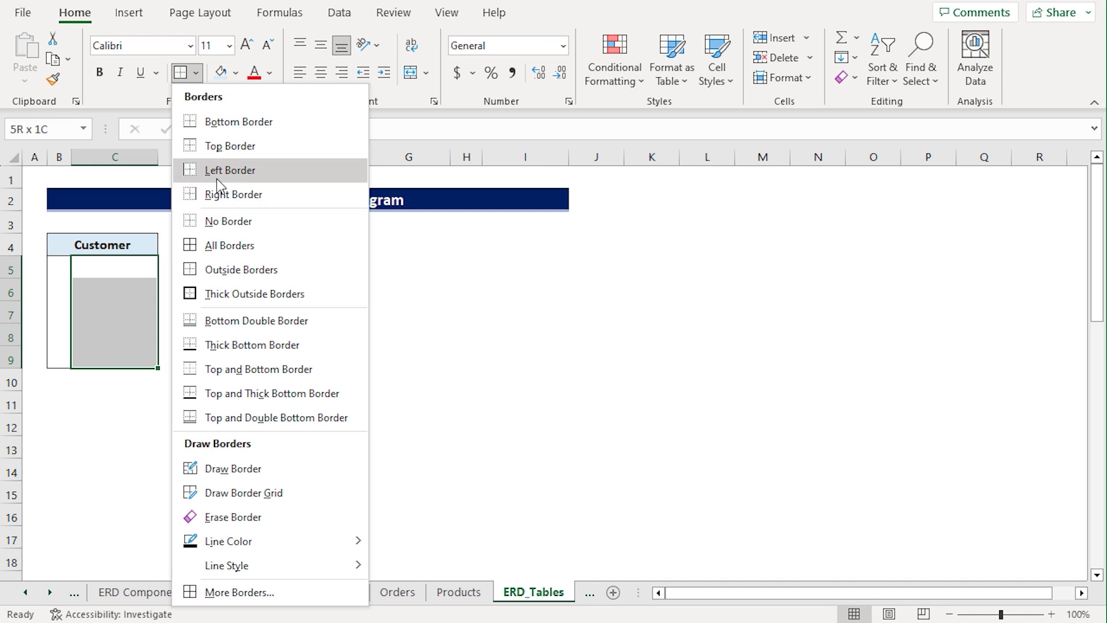
{"action": "left_click", "coordinate": [273, 257]}
{"action": "left_click", "coordinate": [74, 246]}
{"action": "left_click", "coordinate": [130, 352], "text": "shift"}
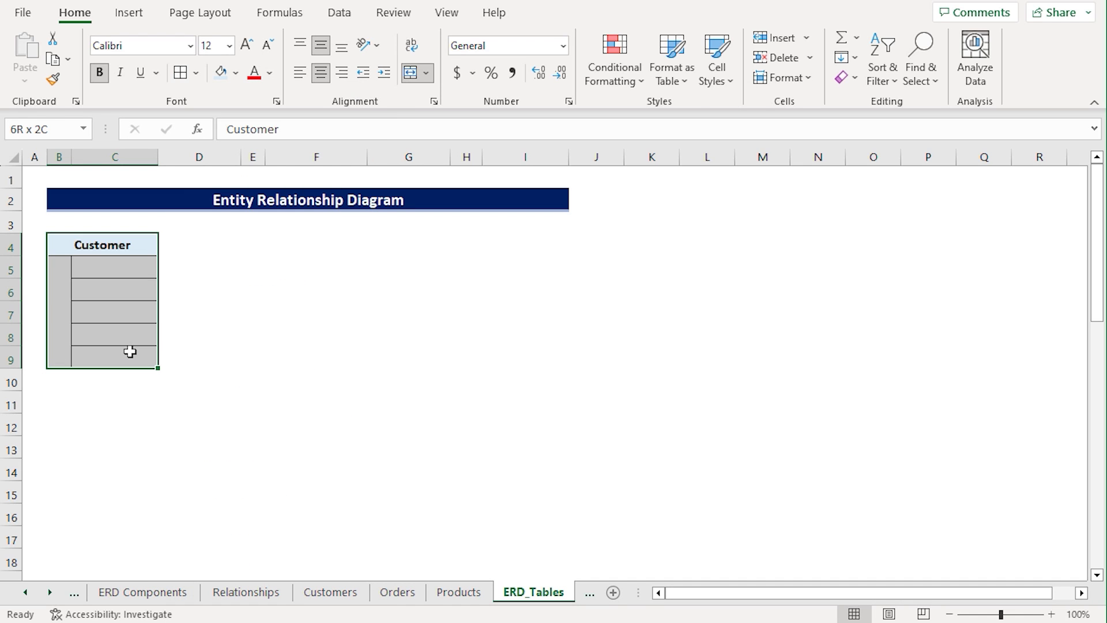
Copy the Customer table B4:C9 and paste copies at E4 and H4.
{"action": "key", "text": "ctrl+c"}
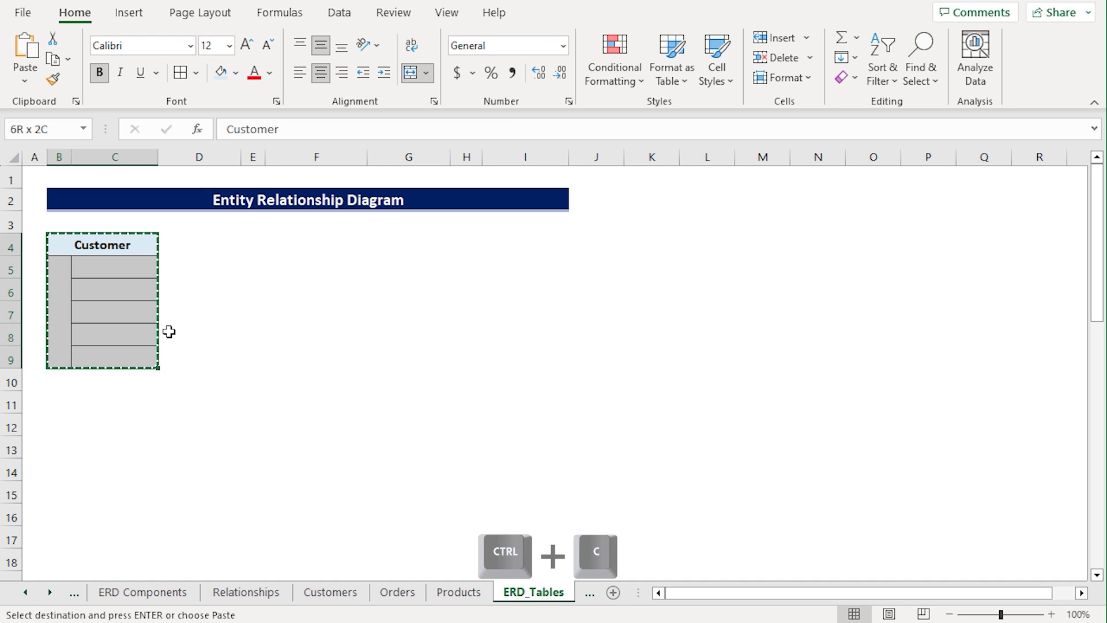
{"action": "left_click", "coordinate": [255, 244]}
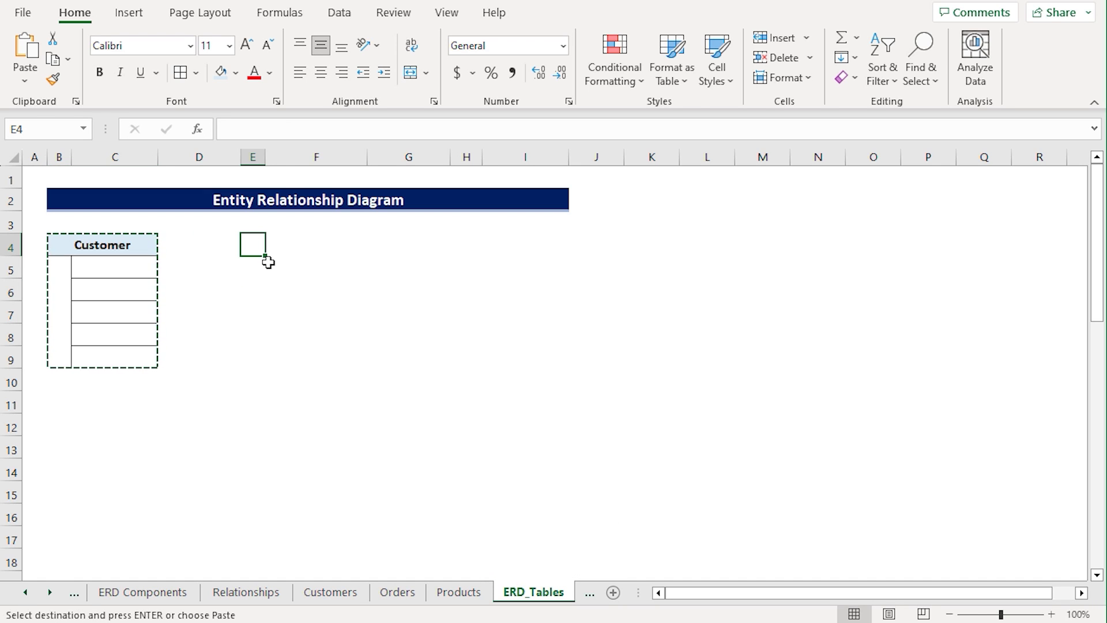
{"action": "key", "text": "ctrl+v"}
{"action": "key", "text": "ctrl"}
{"action": "key", "text": "ctrl"}
{"action": "left_click", "coordinate": [466, 243]}
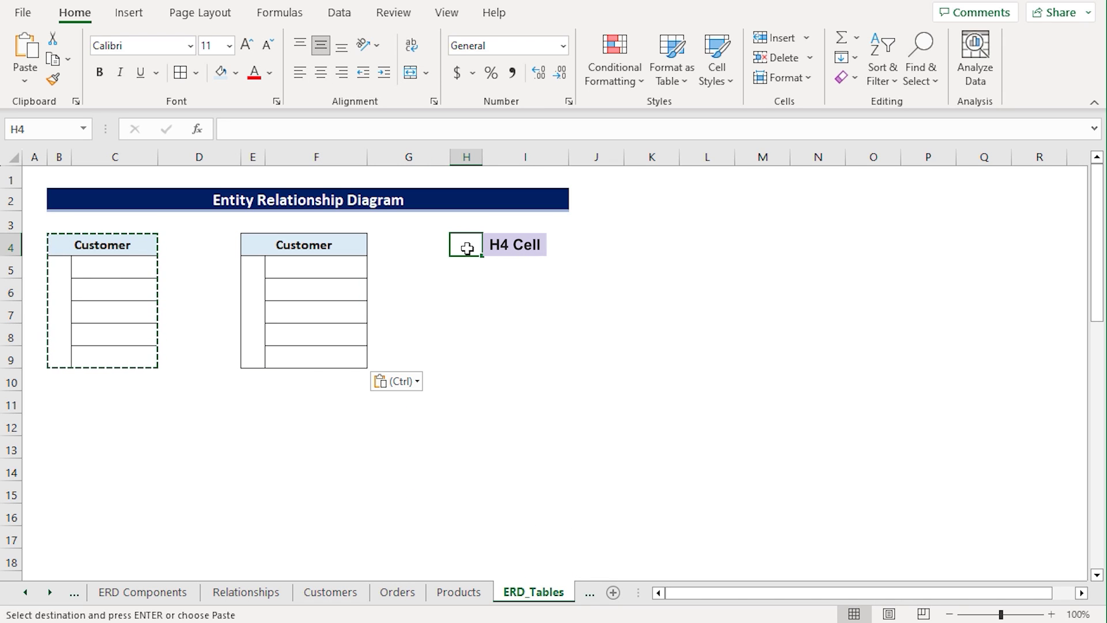
{"action": "key", "text": "ctrl+v"}
{"action": "left_click", "coordinate": [303, 249]}
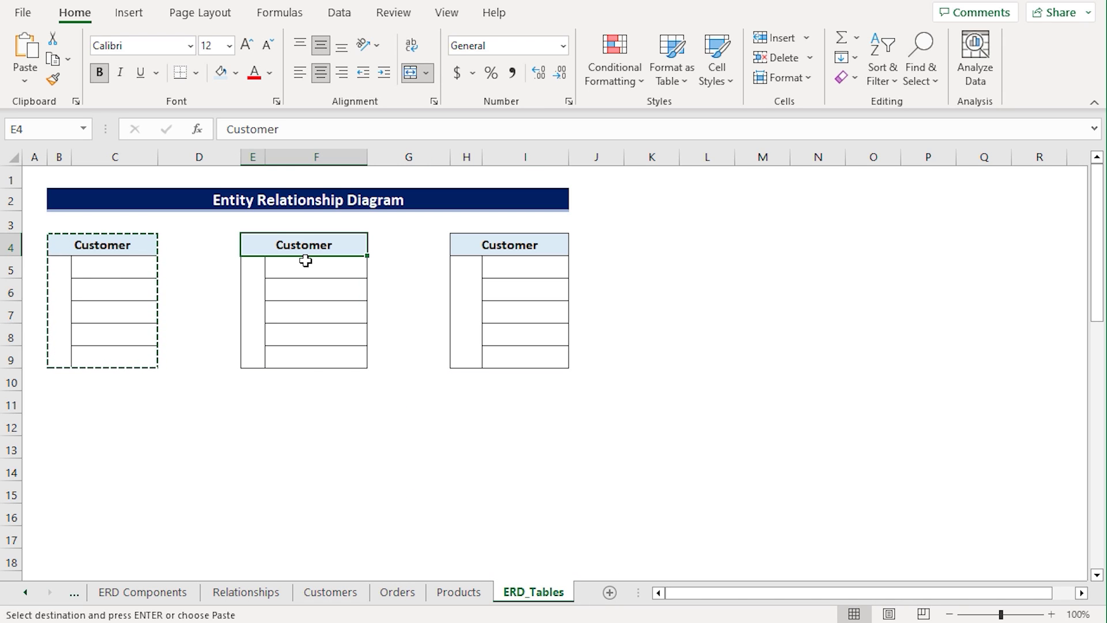
Rename the middle table's header in E4 from Customer to Order.
{"action": "left_click", "coordinate": [283, 129]}
{"action": "left_click_drag", "start_coordinate": [284, 129], "coordinate": [229, 130]}
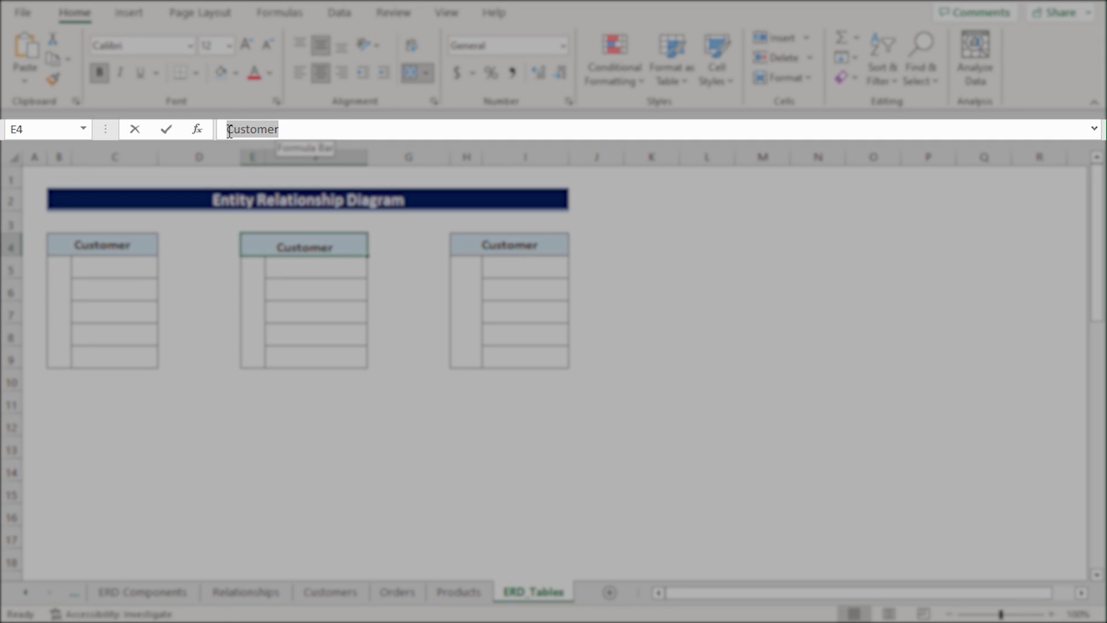
{"action": "type", "text": "Order"}
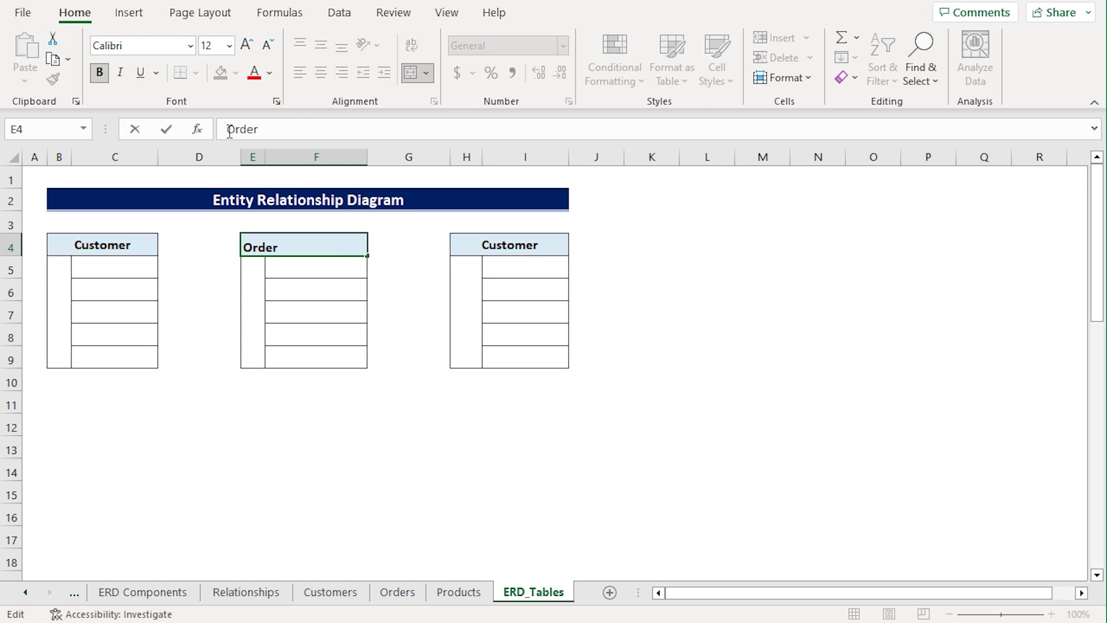
{"action": "key", "text": "Return"}
Rename the right-hand table's header in H4 from Customer to Product.
{"action": "left_click", "coordinate": [514, 248]}
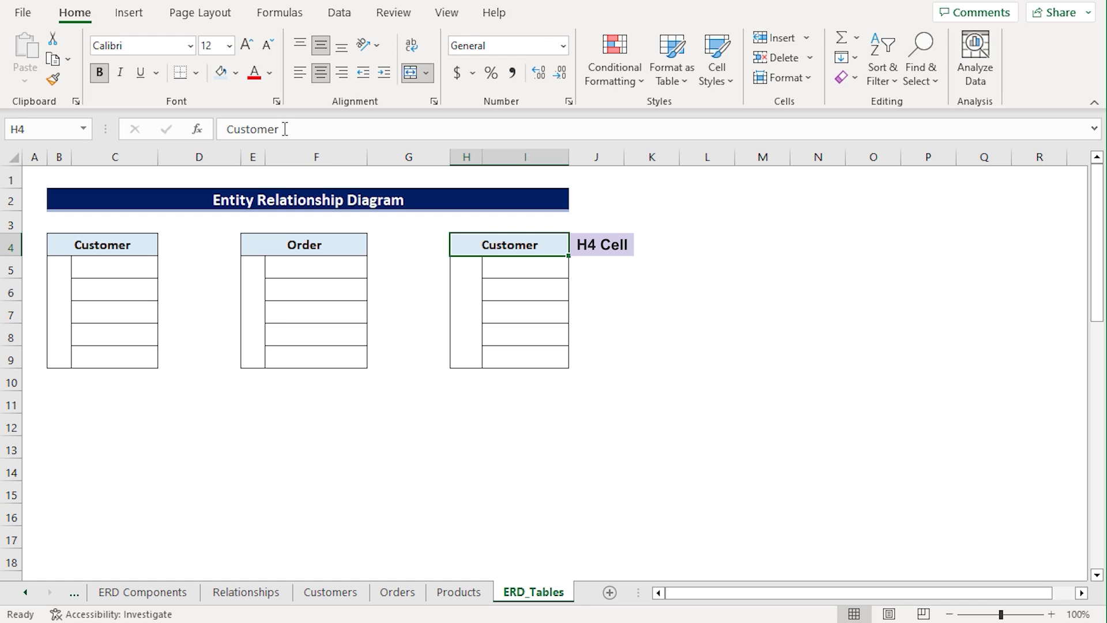
{"action": "left_click_drag", "start_coordinate": [285, 129], "coordinate": [226, 129]}
{"action": "type", "text": "Pro"}
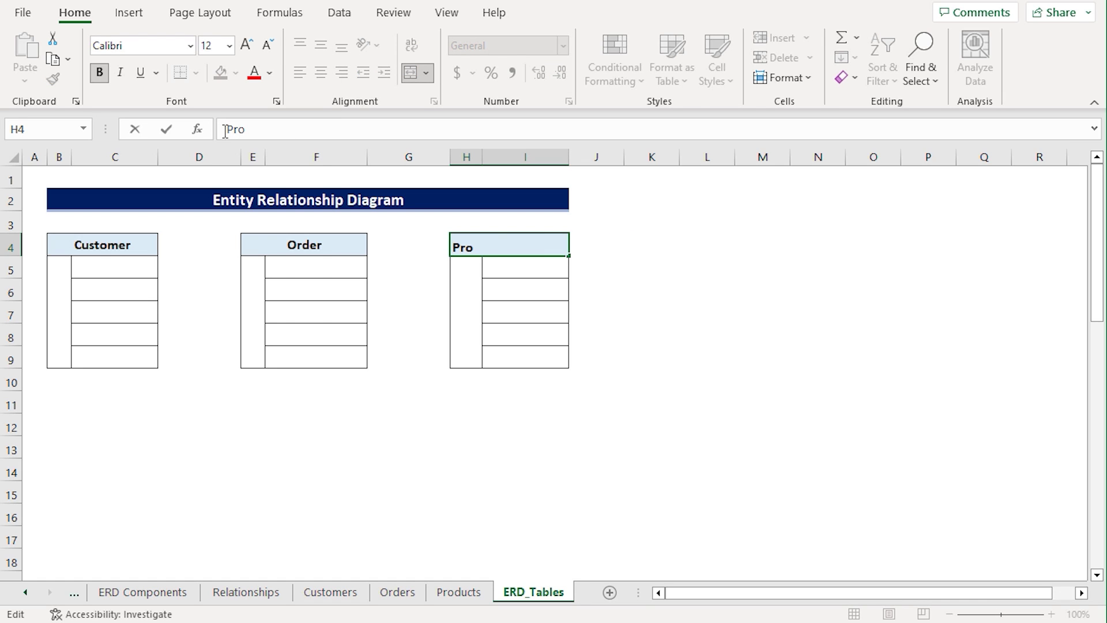
{"action": "type", "text": "duct"}
{"action": "key", "text": "Return"}
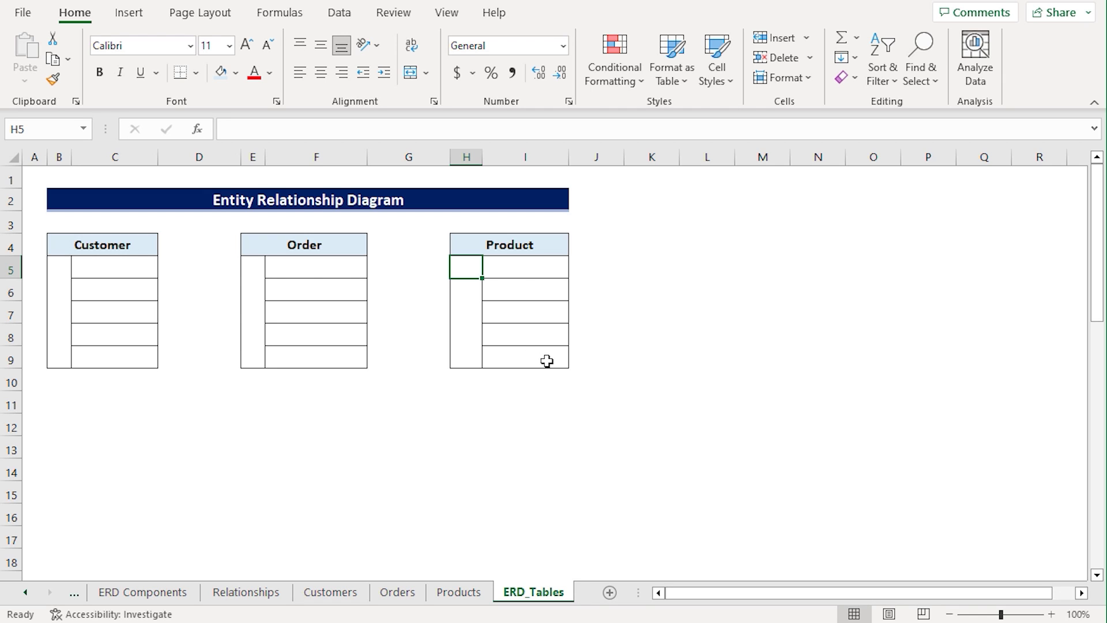
Remove the borders from H8:I9 and add a bottom border under H7:I7.
{"action": "left_click_drag", "start_coordinate": [547, 361], "coordinate": [477, 338]}
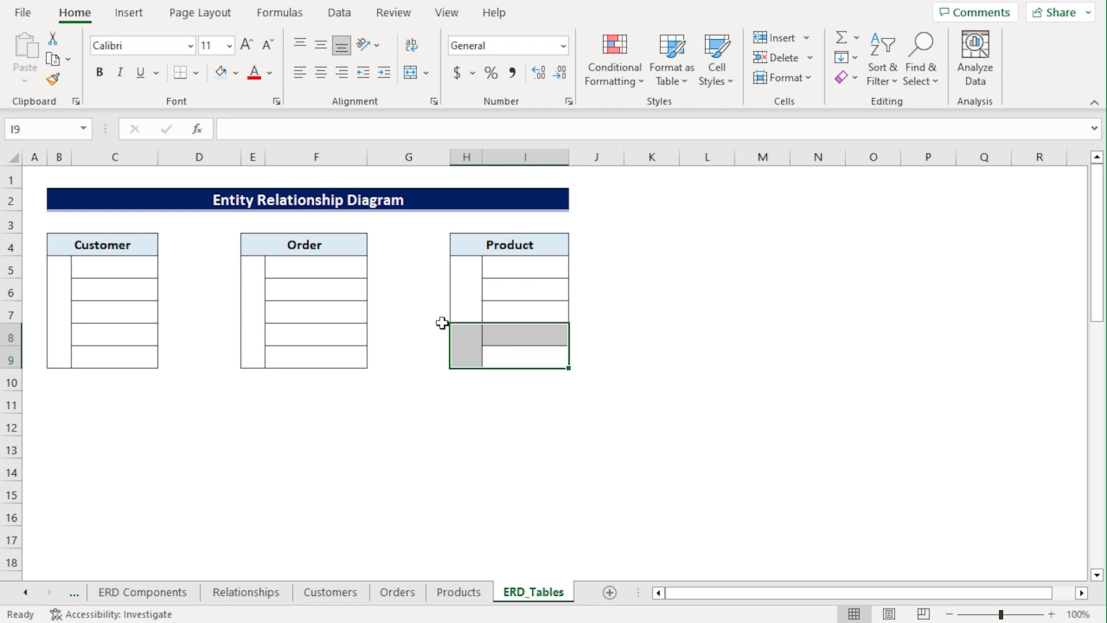
{"action": "left_click", "coordinate": [196, 72]}
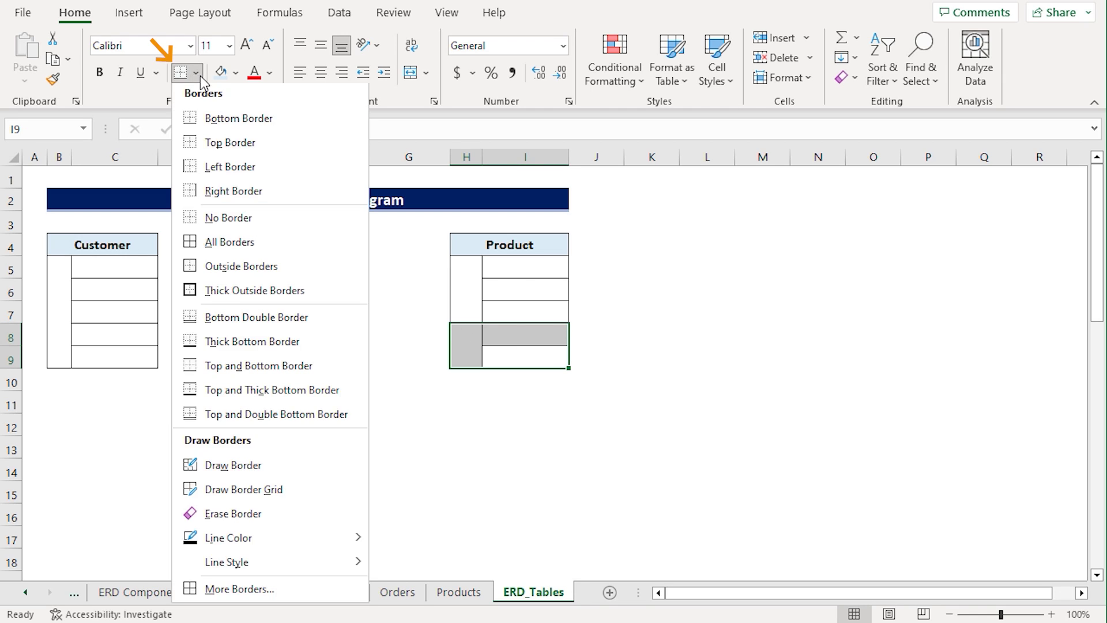
{"action": "left_click", "coordinate": [245, 220]}
{"action": "left_click_drag", "start_coordinate": [475, 307], "coordinate": [494, 310]}
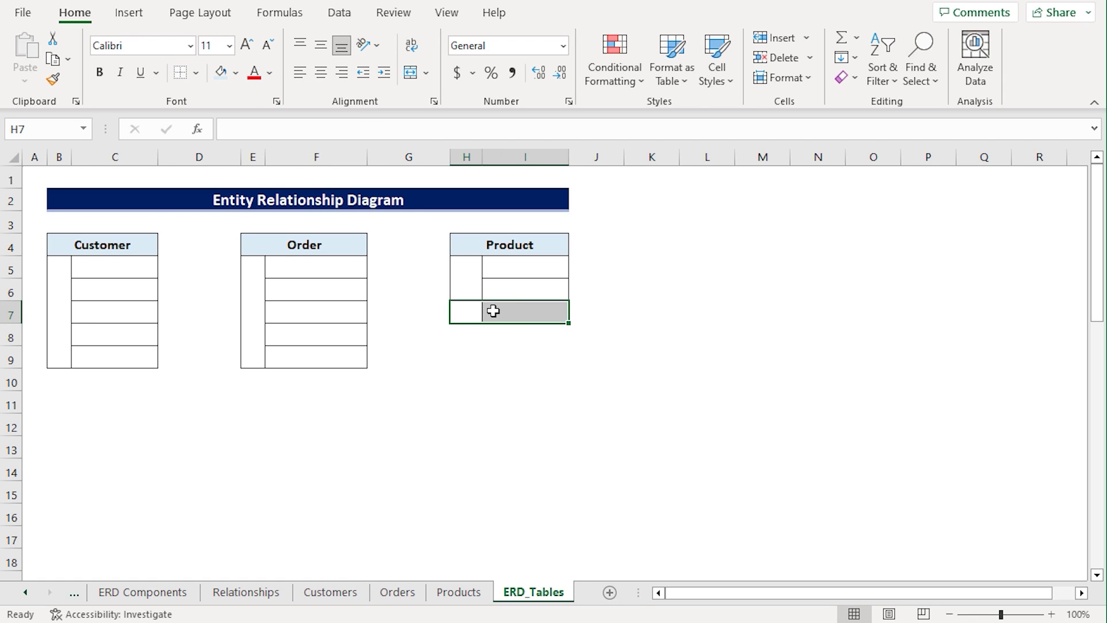
{"action": "left_click", "coordinate": [196, 72]}
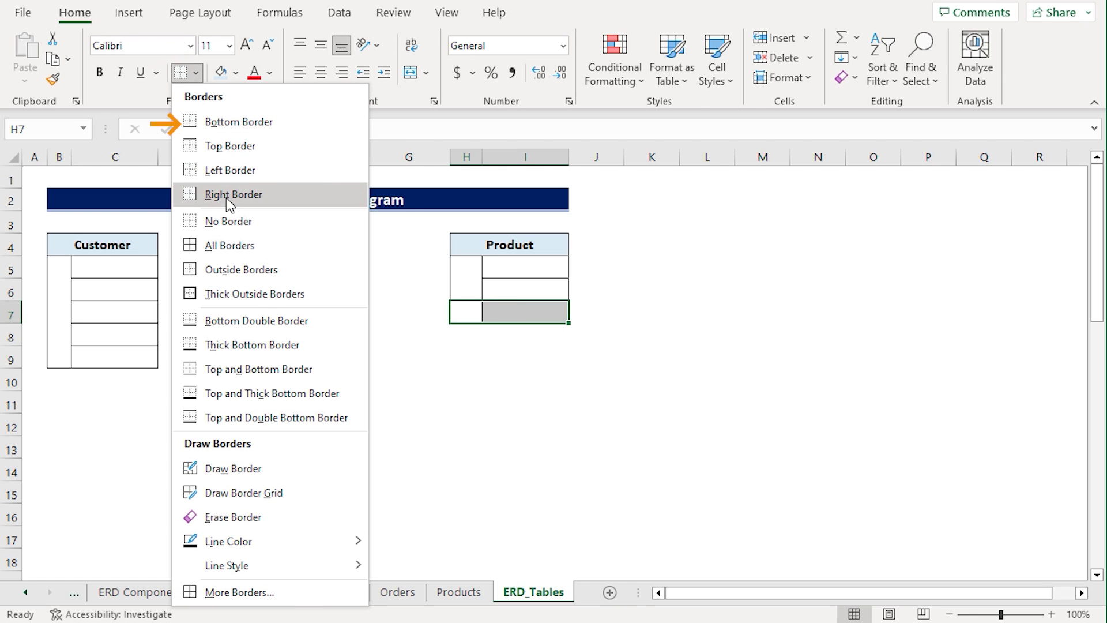
{"action": "left_click", "coordinate": [220, 124]}
{"action": "left_click", "coordinate": [119, 244]}
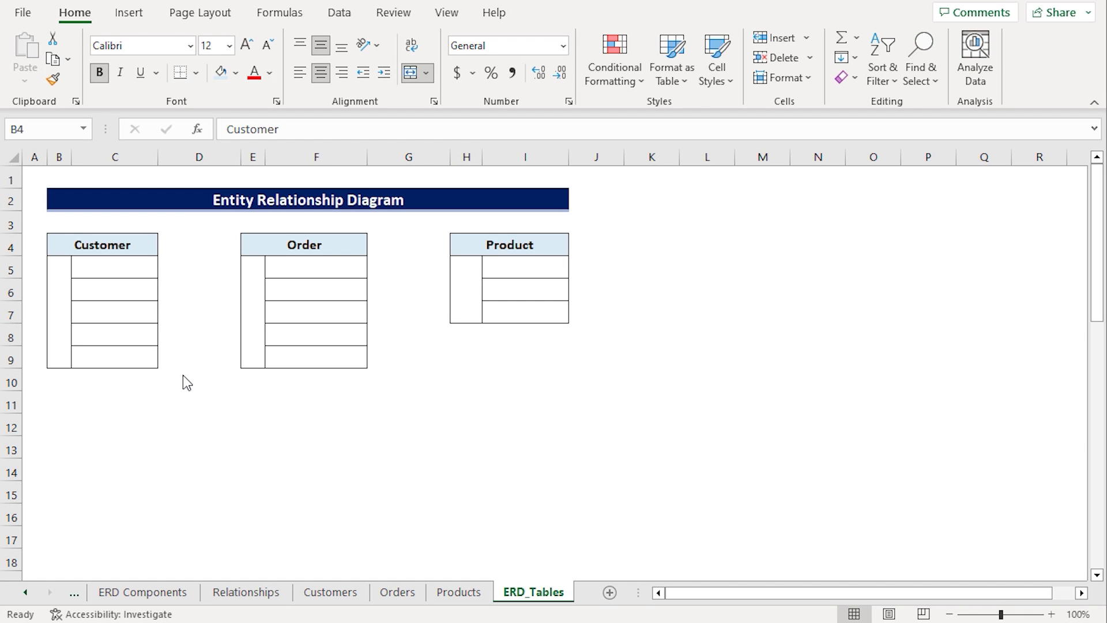
Enter =TRANSPOSE(Customers!B4:F4) in C5 to list the Customer field names.
{"action": "left_click", "coordinate": [112, 269]}
{"action": "type", "text": "="}
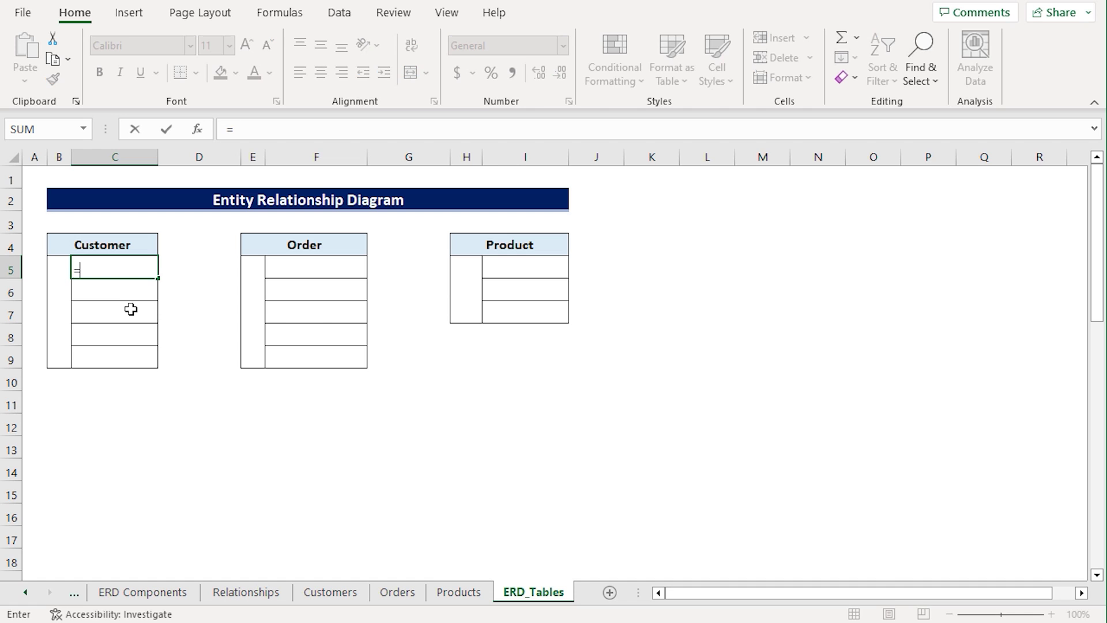
{"action": "type", "text": "trans"}
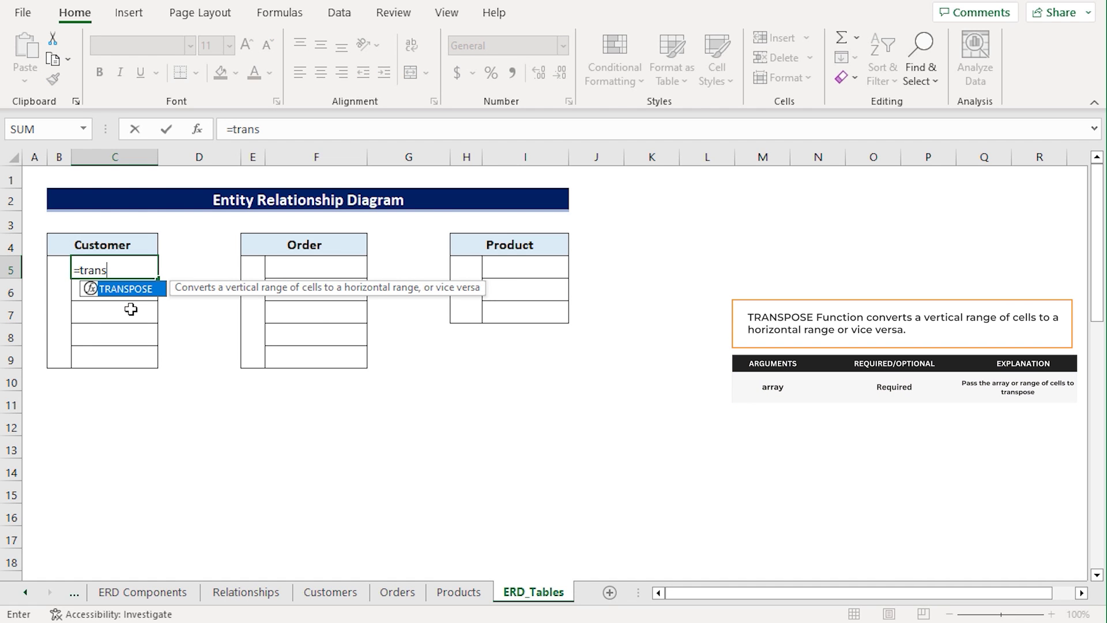
{"action": "key", "text": "Tab"}
{"action": "left_click", "coordinate": [325, 594]}
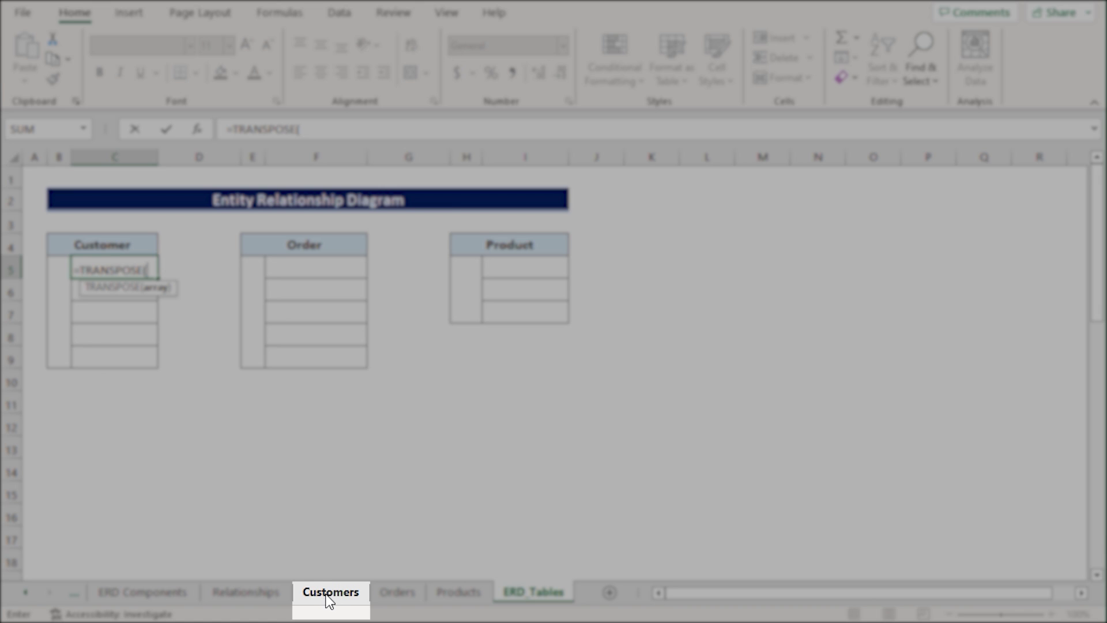
{"action": "left_click_drag", "start_coordinate": [81, 247], "coordinate": [507, 246]}
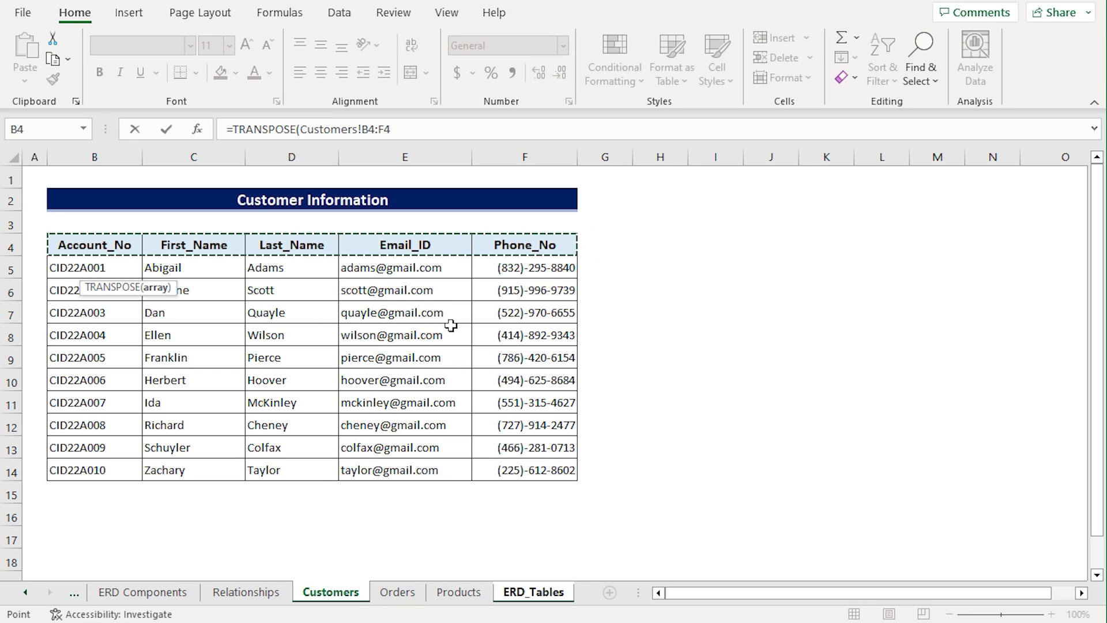
{"action": "type", "text": ")"}
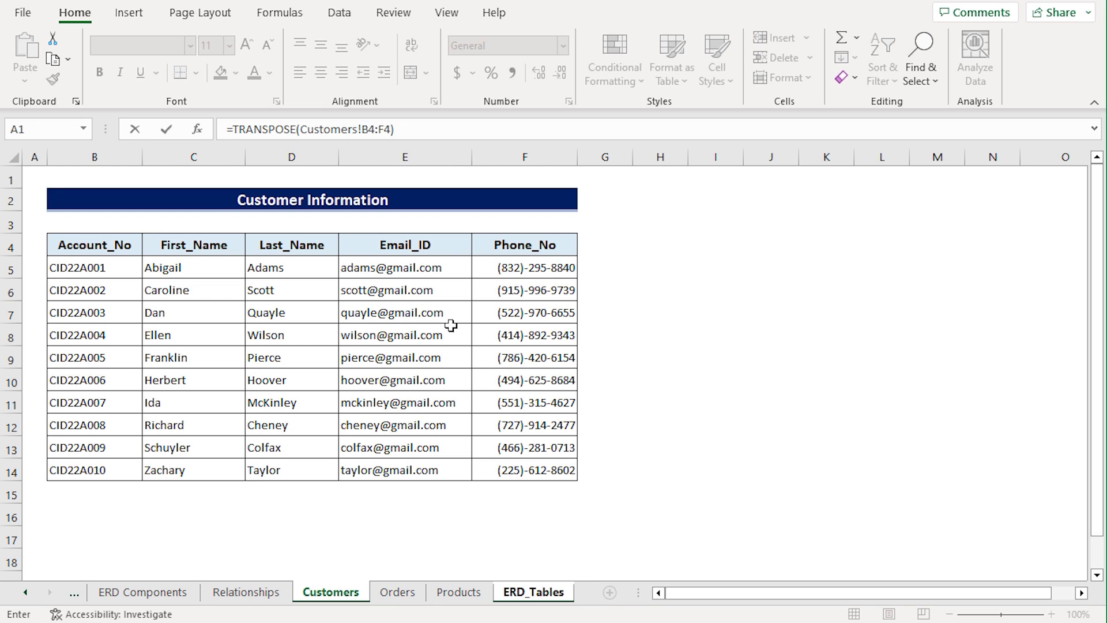
{"action": "key", "text": "Return"}
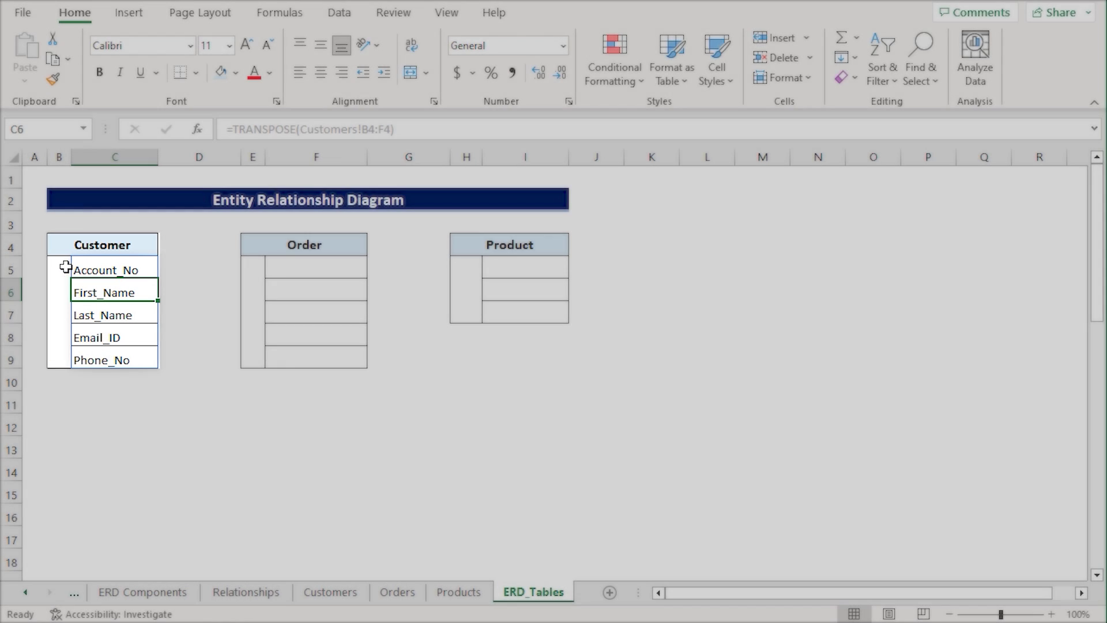
Enter PK in B5 beside Account_No.
{"action": "left_click", "coordinate": [69, 267]}
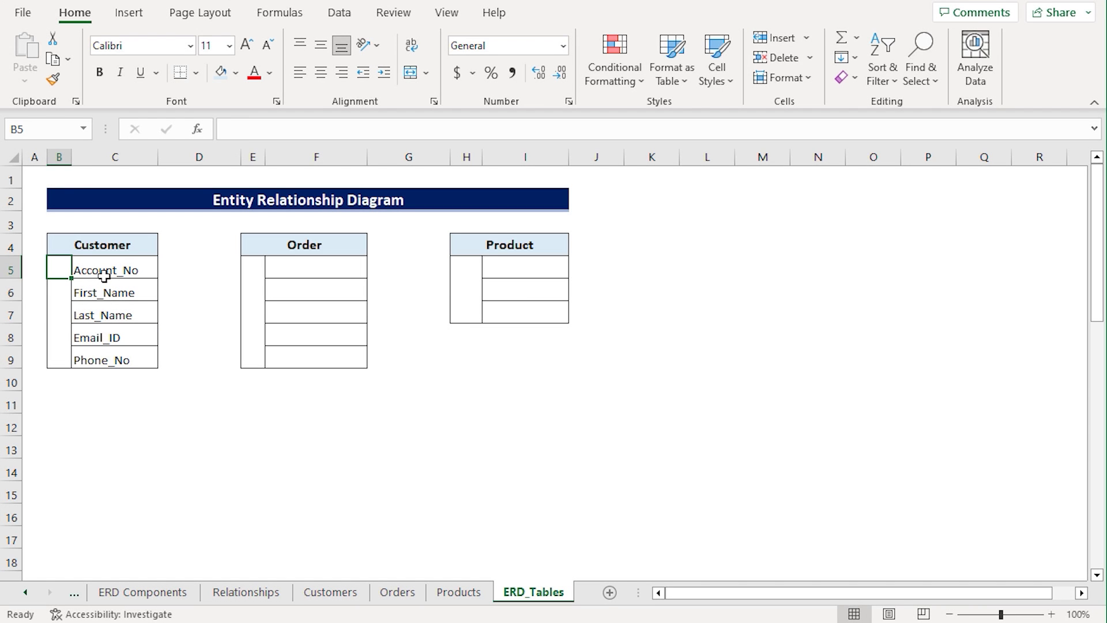
{"action": "left_click", "coordinate": [104, 276]}
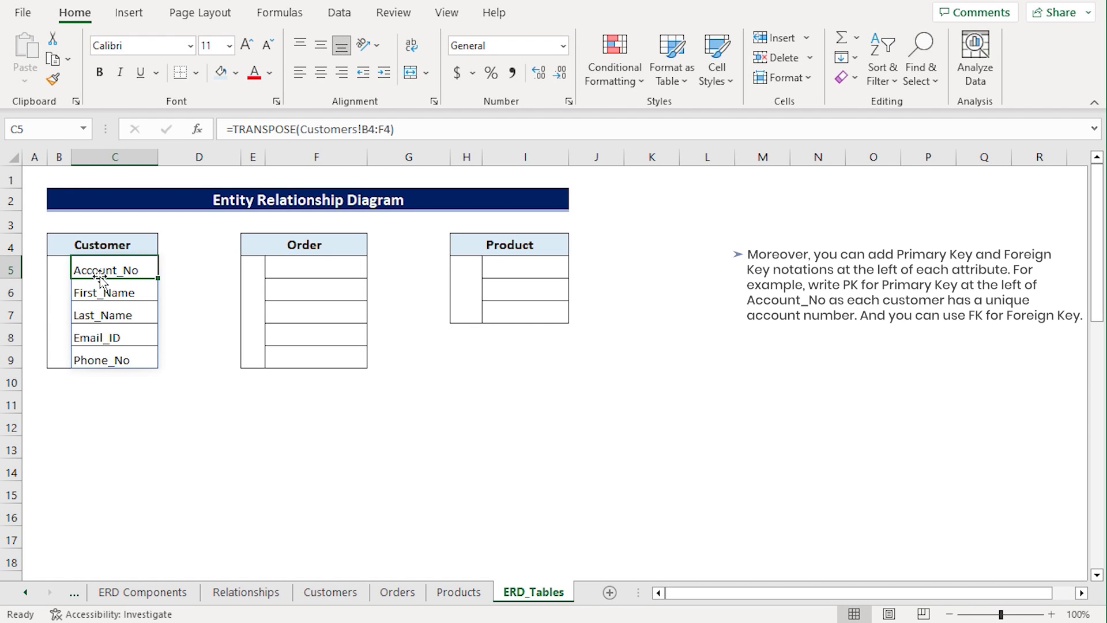
{"action": "left_click", "coordinate": [61, 268]}
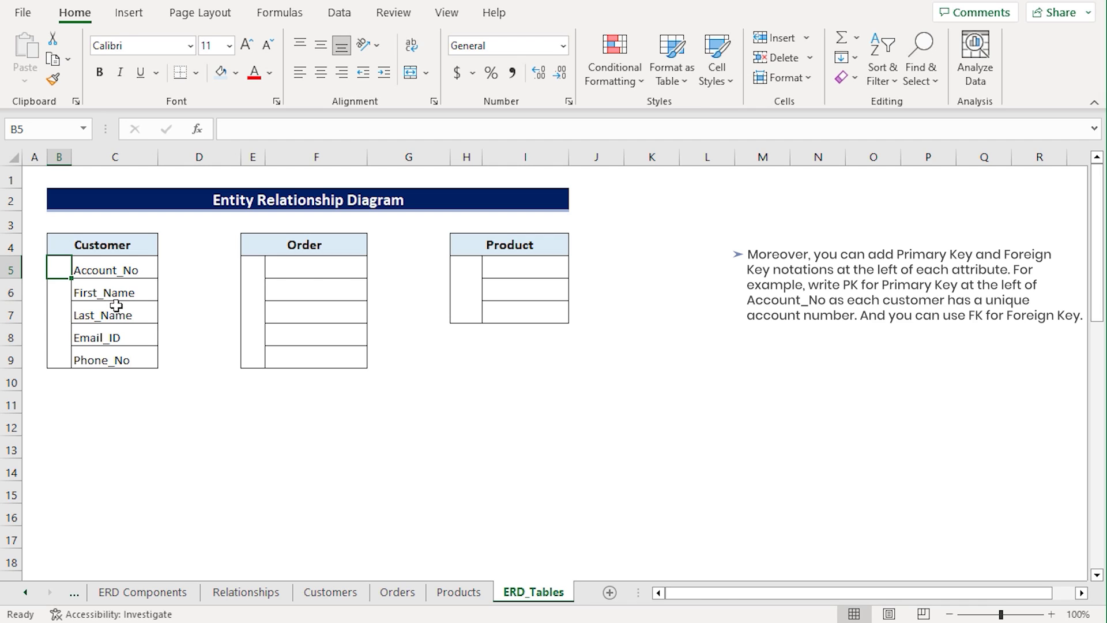
{"action": "type", "text": "PK"}
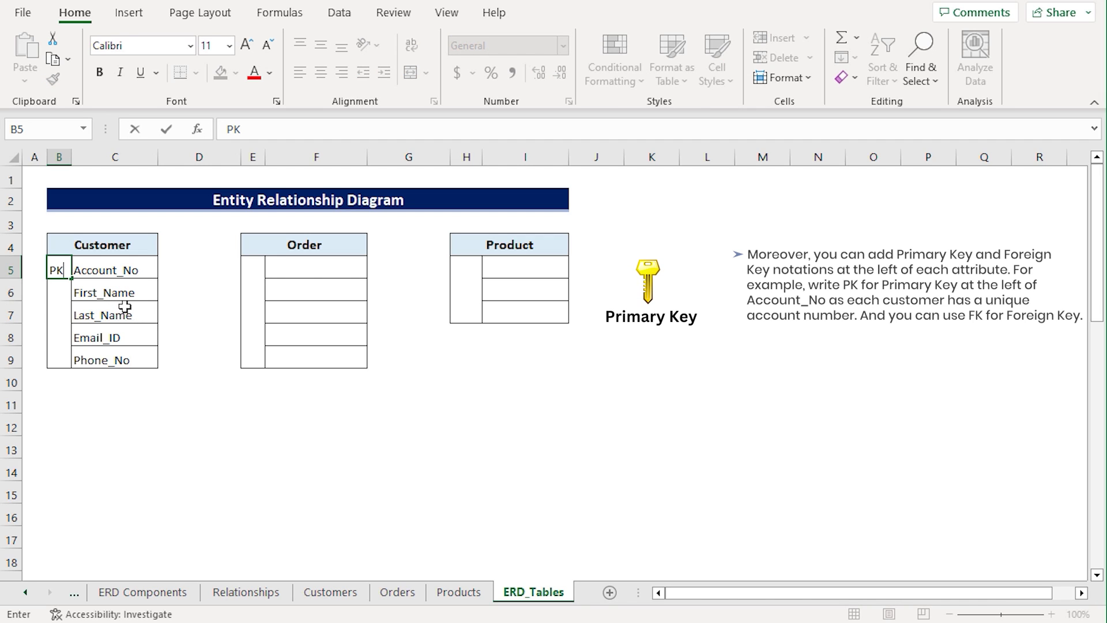
{"action": "key", "text": "Return"}
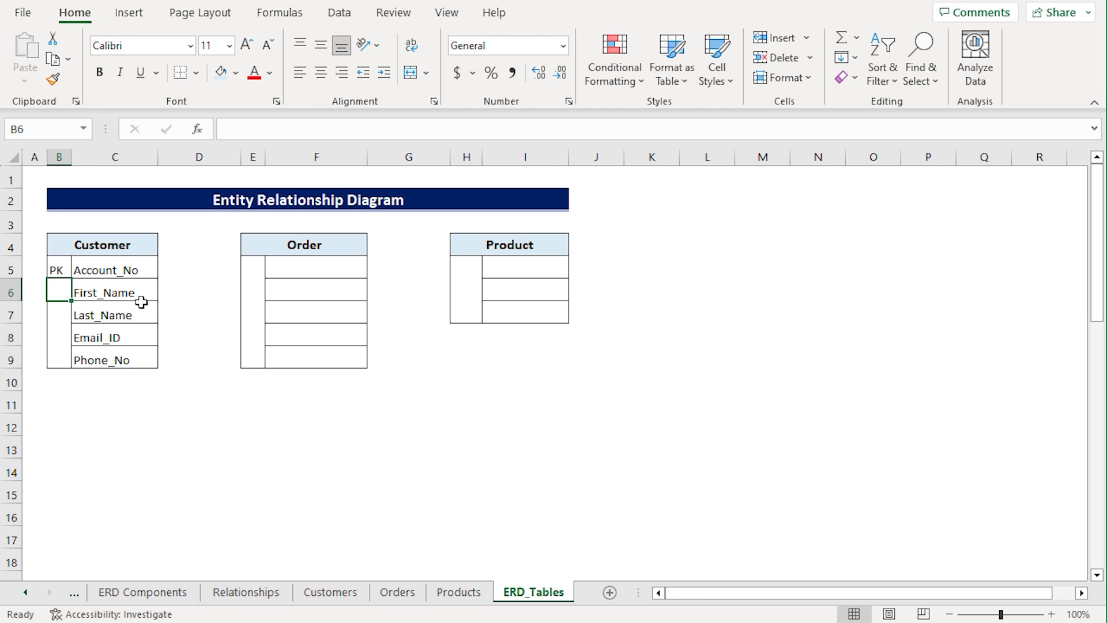
Fill the Order table's field cells with TRANSPOSE of the Orders sheet header row.
{"action": "left_click", "coordinate": [293, 245]}
{"action": "left_click", "coordinate": [298, 265]}
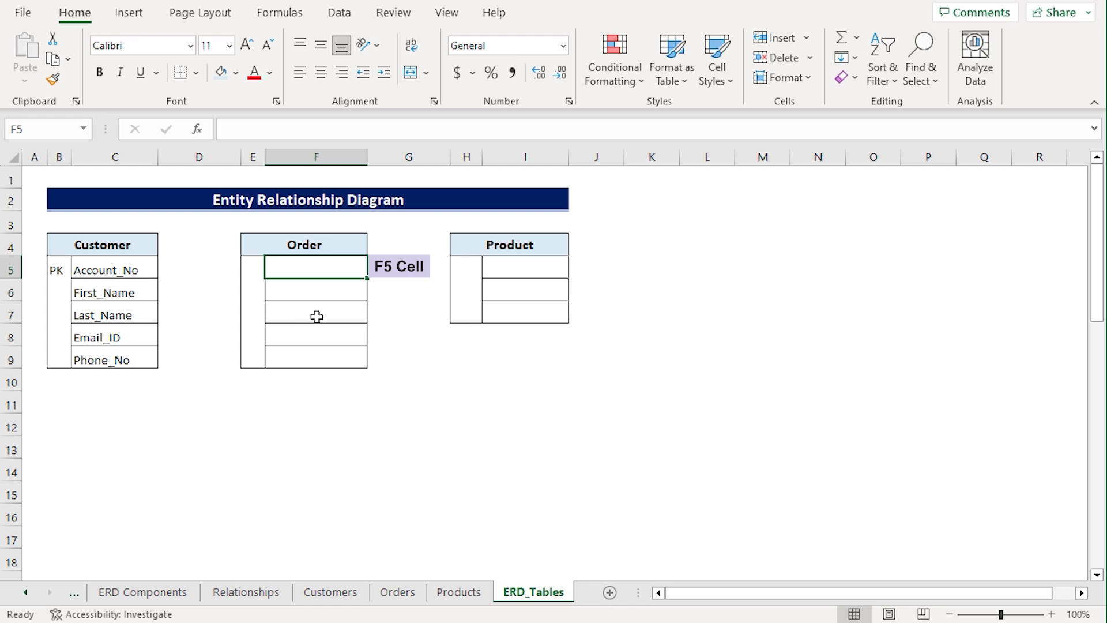
{"action": "type", "text": "=tra"}
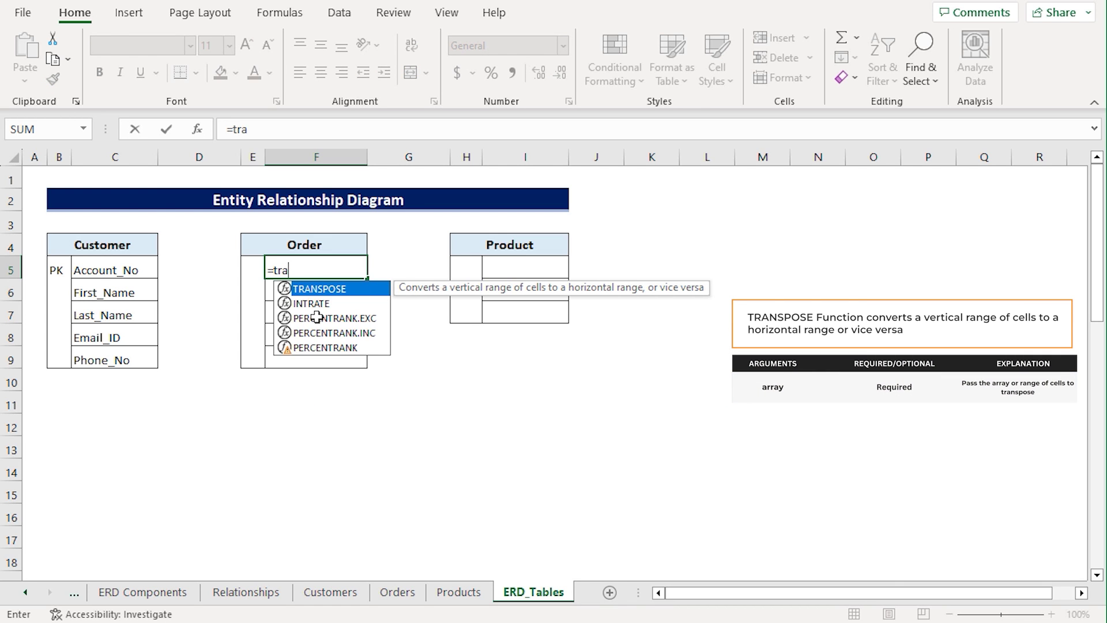
{"action": "key", "text": "Tab"}
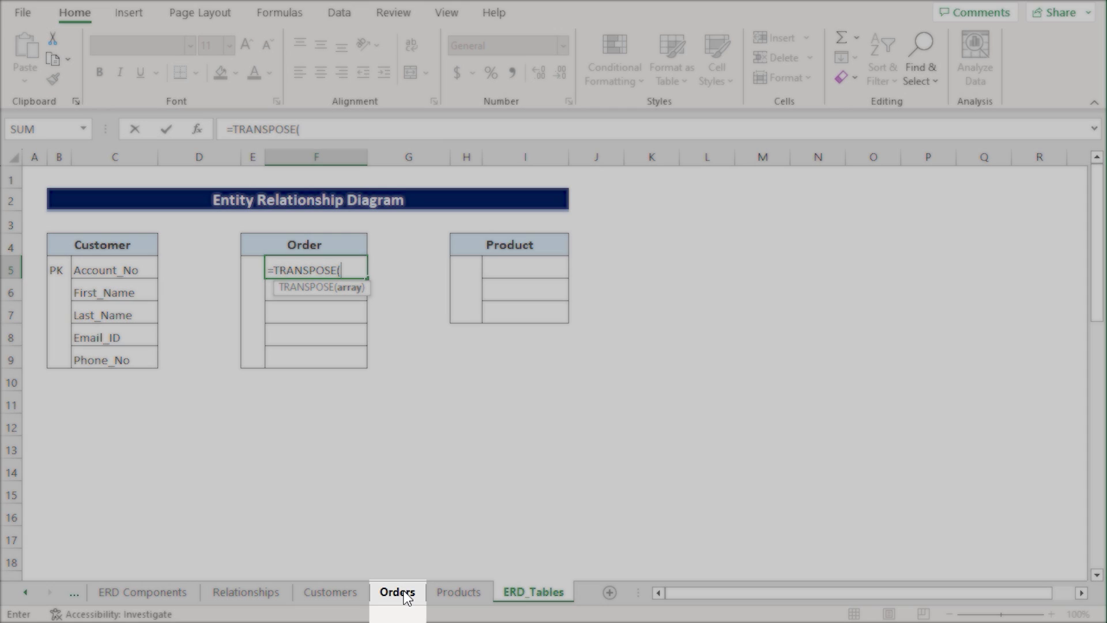
{"action": "left_click", "coordinate": [398, 592]}
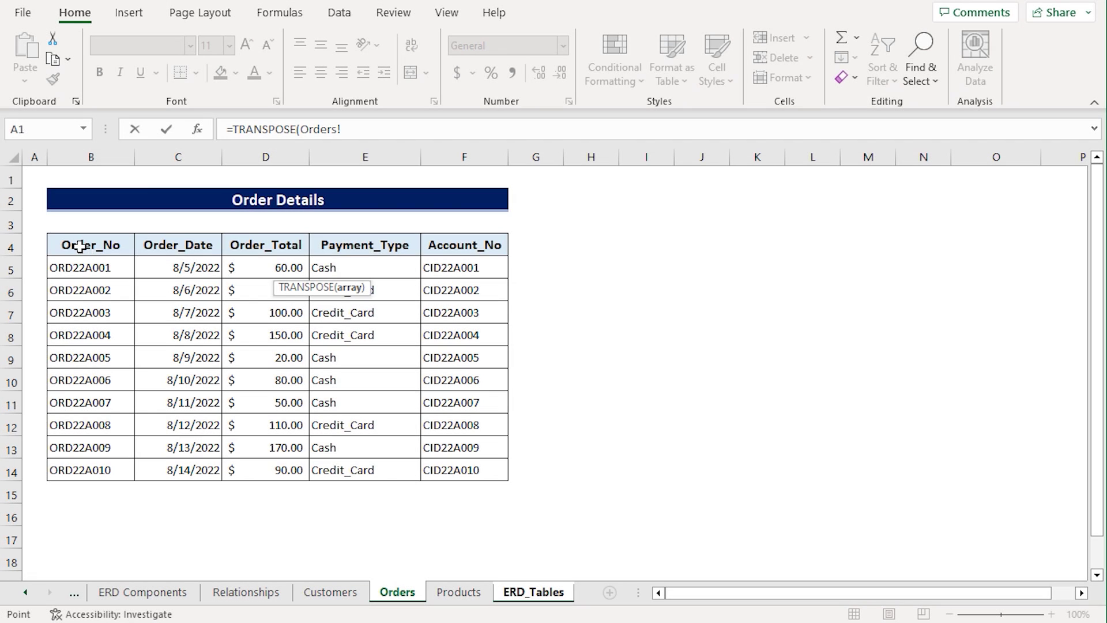
{"action": "left_click_drag", "start_coordinate": [73, 245], "coordinate": [427, 247]}
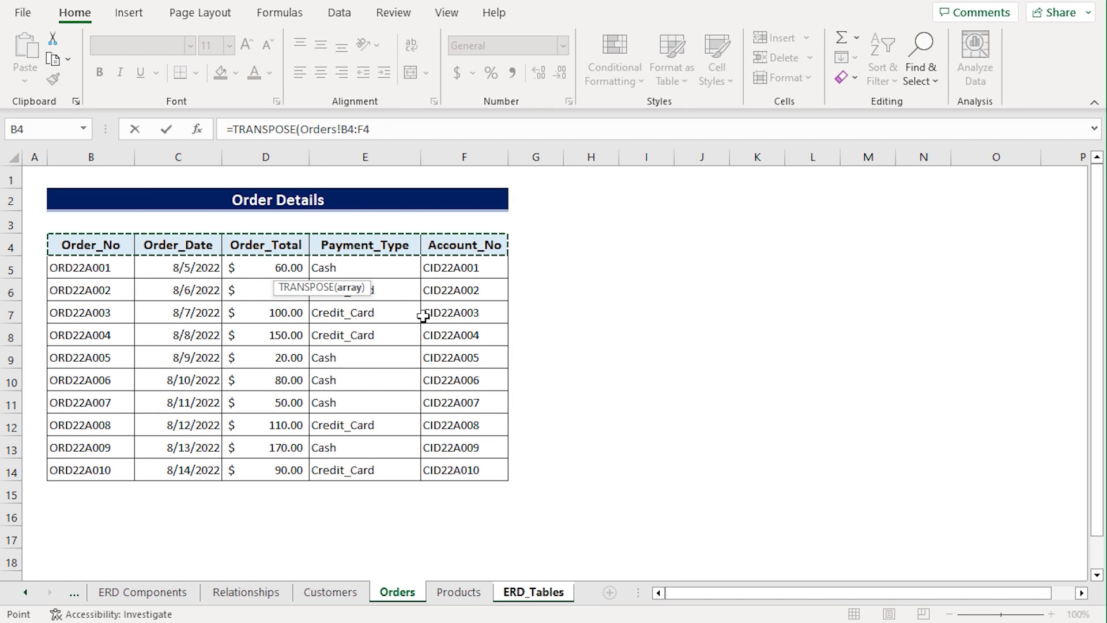
{"action": "type", "text": ")"}
{"action": "key", "text": "Return"}
Mark Order_No as PK and Account_No as FK in the Order table.
{"action": "left_click", "coordinate": [252, 268]}
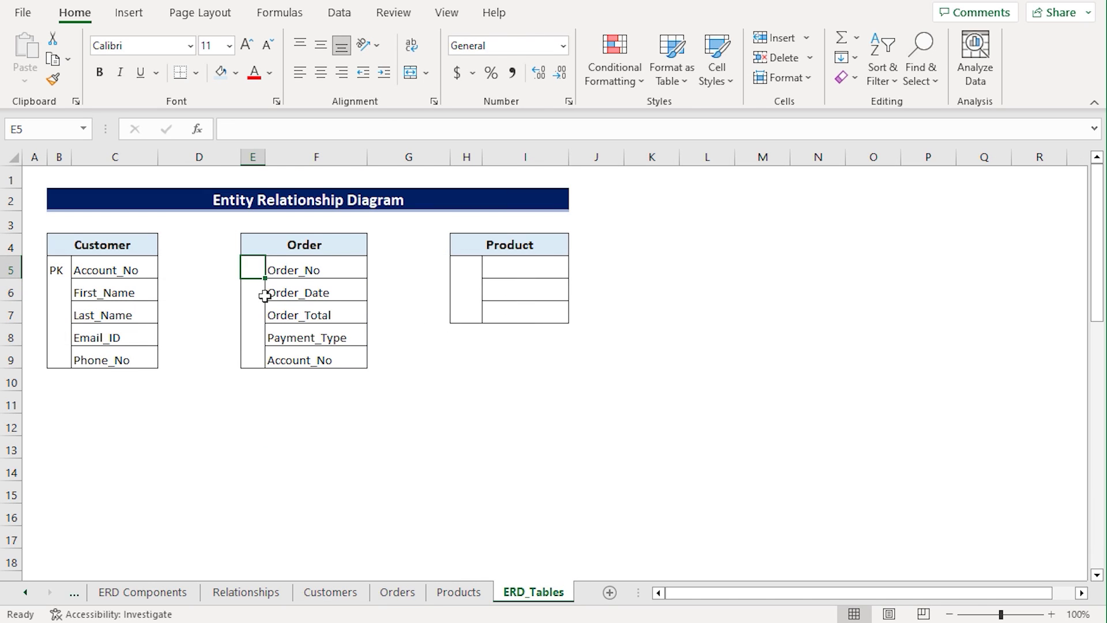
{"action": "type", "text": "PK"}
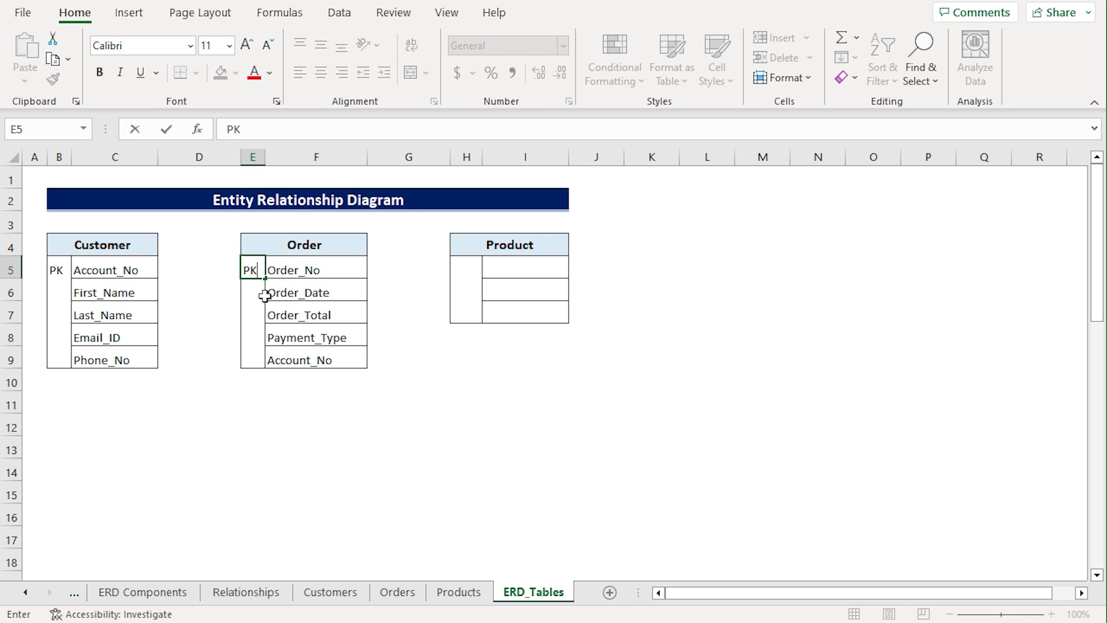
{"action": "key", "text": "Return"}
{"action": "left_click", "coordinate": [316, 358]}
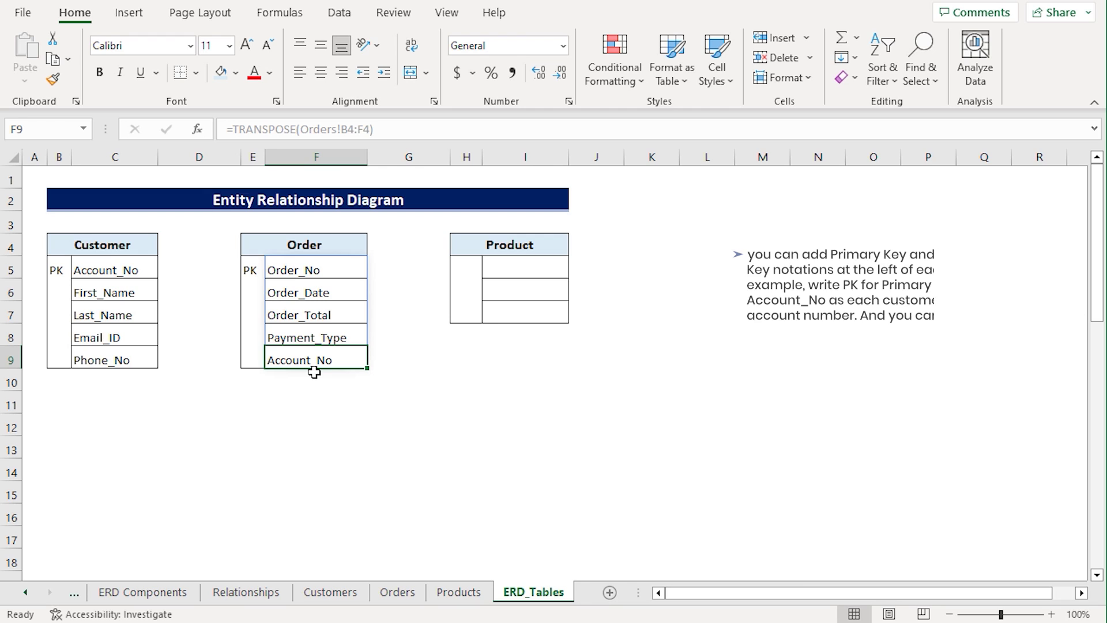
{"action": "left_click", "coordinate": [115, 246]}
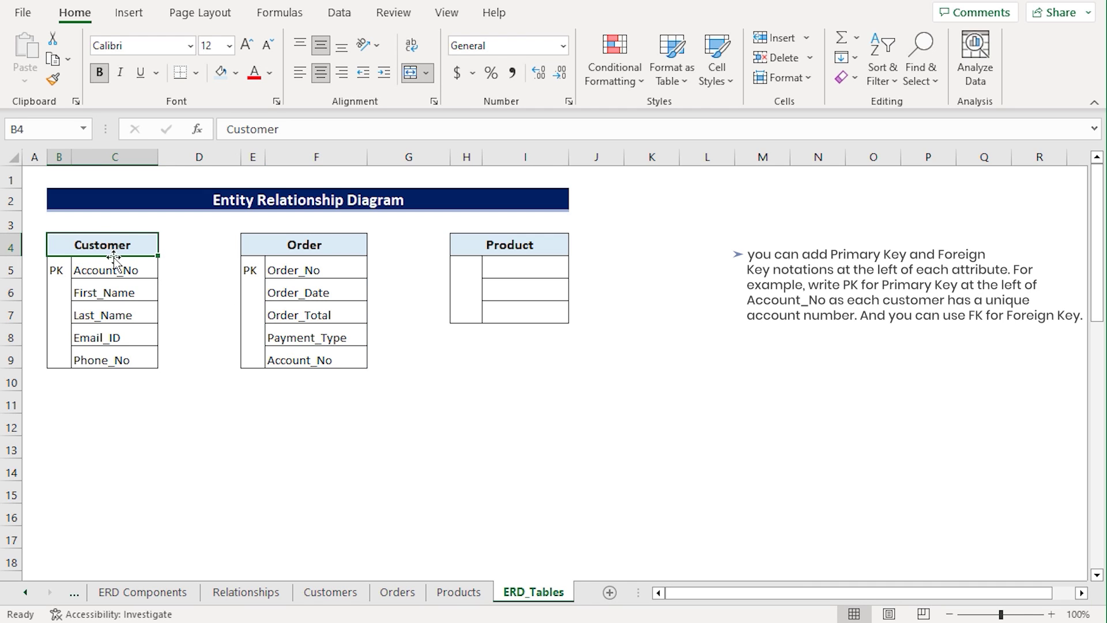
{"action": "left_click", "coordinate": [295, 246]}
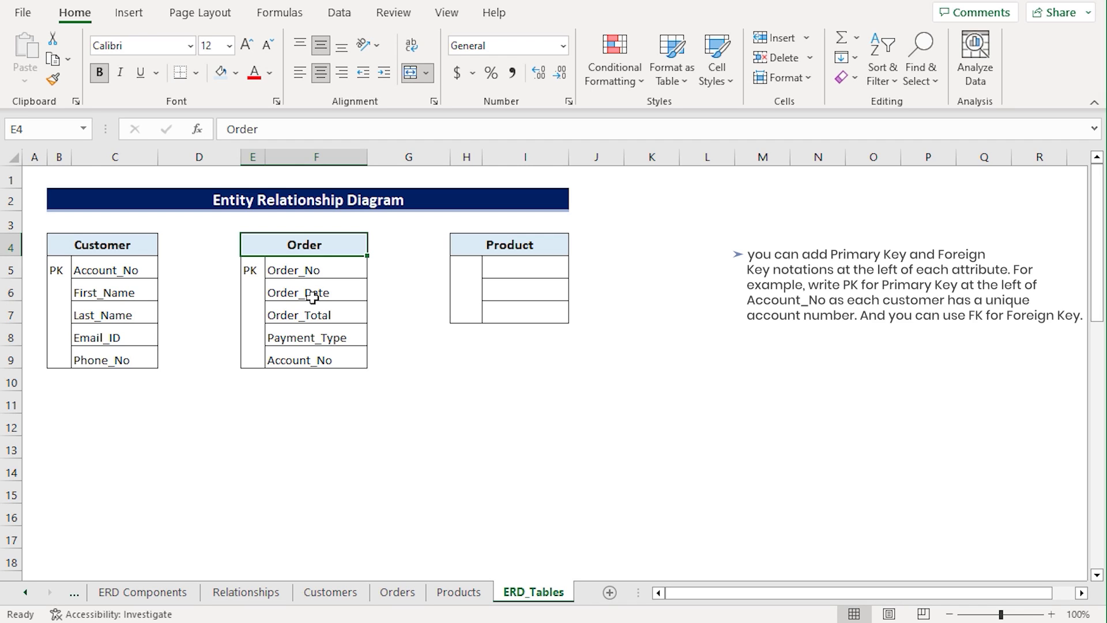
{"action": "left_click", "coordinate": [255, 356]}
{"action": "type", "text": "FK"}
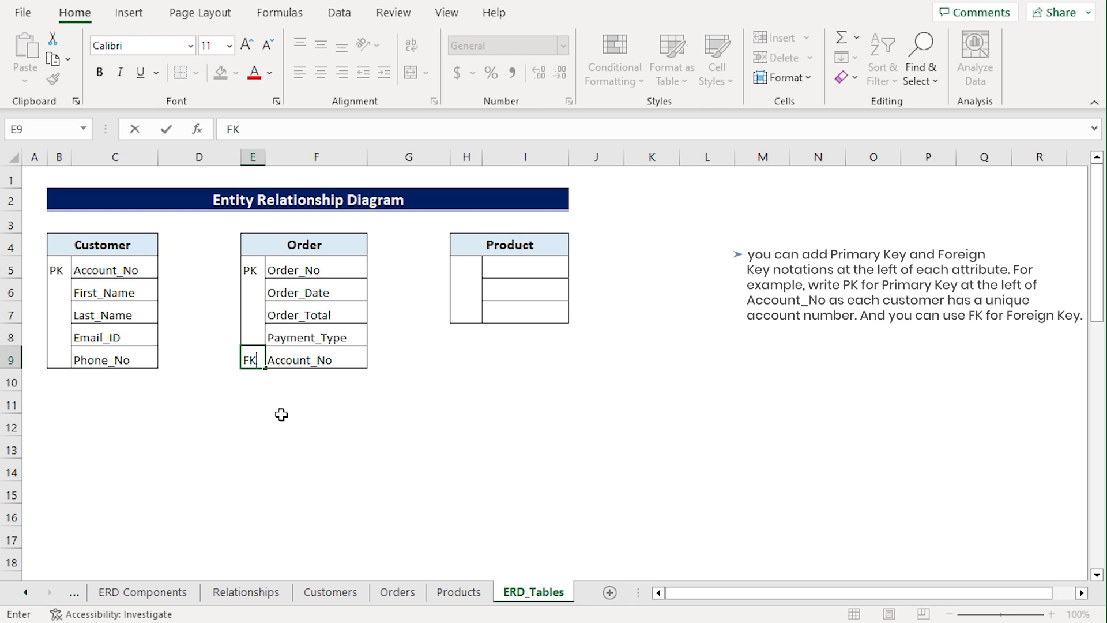
{"action": "key", "text": "Return"}
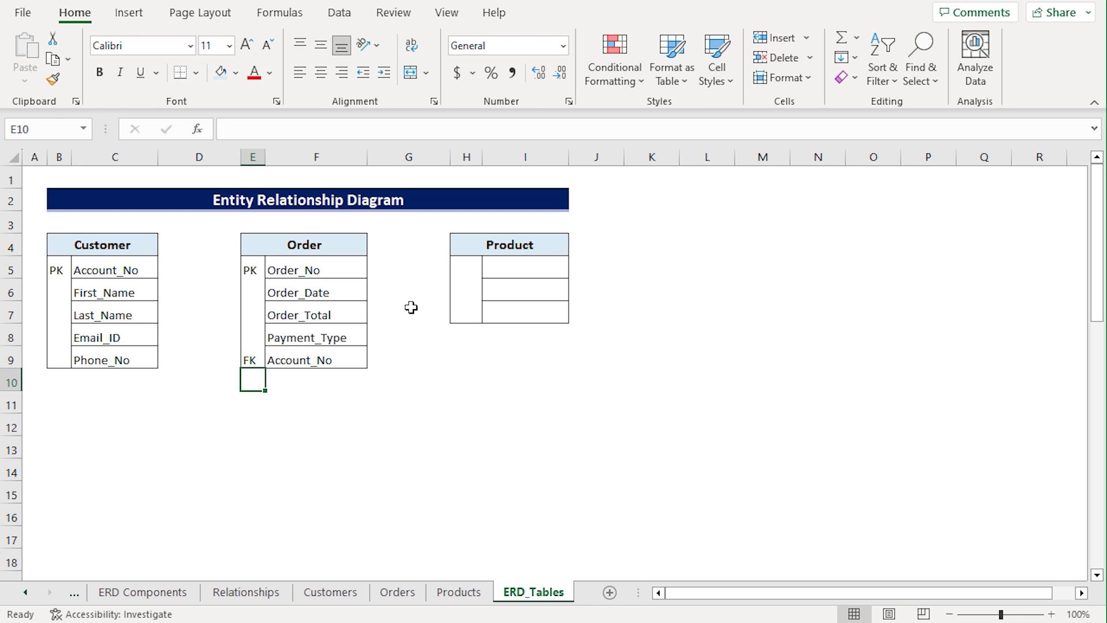
Enter =TRANSPOSE(Products!B4:D4) in I5 to list Product_No, Product_Name and Price.
{"action": "left_click", "coordinate": [534, 273]}
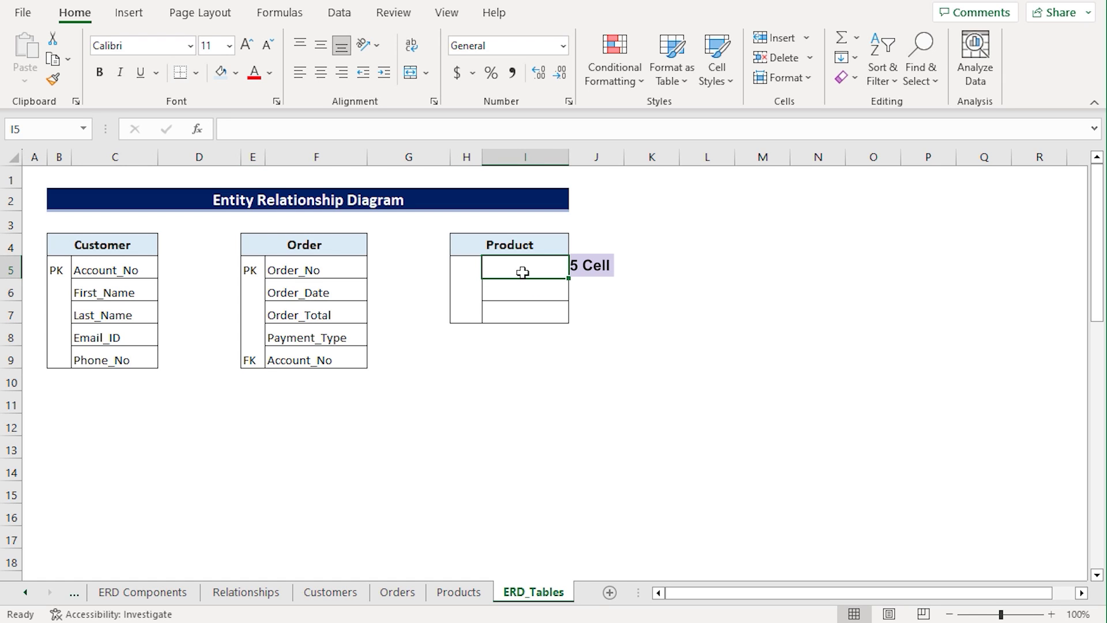
{"action": "type", "text": "=tr"}
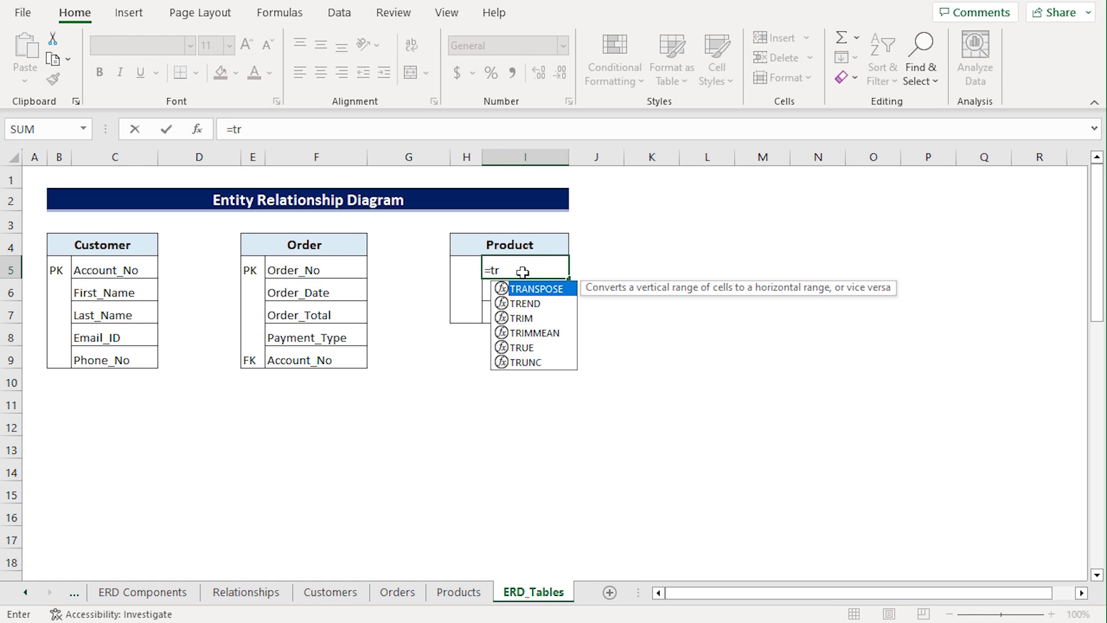
{"action": "type", "text": "a"}
{"action": "key", "text": "Tab"}
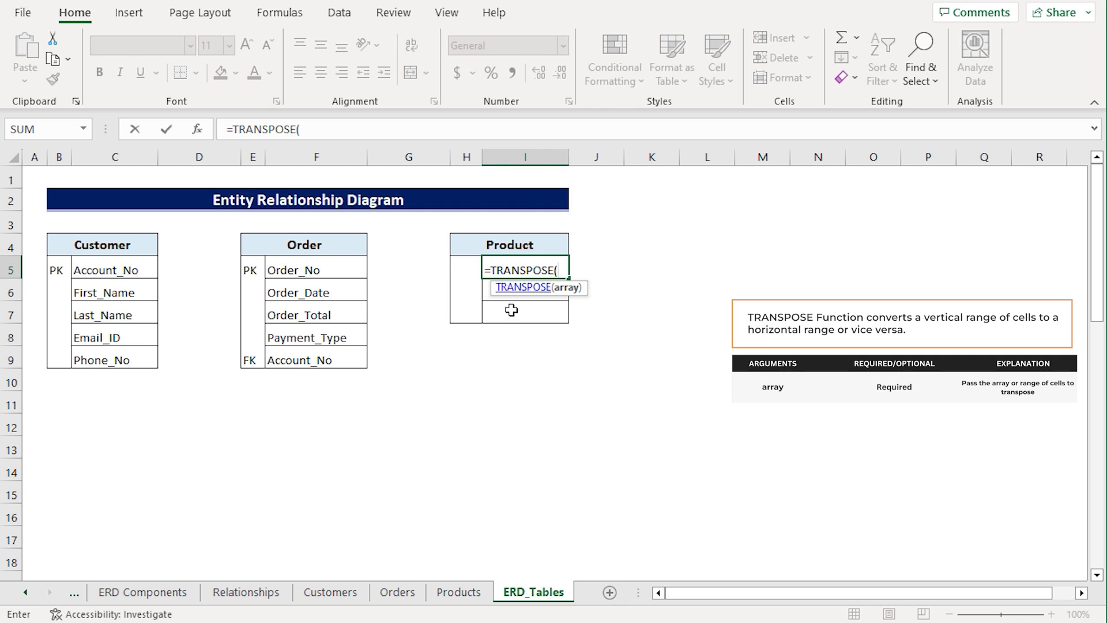
{"action": "left_click", "coordinate": [458, 592]}
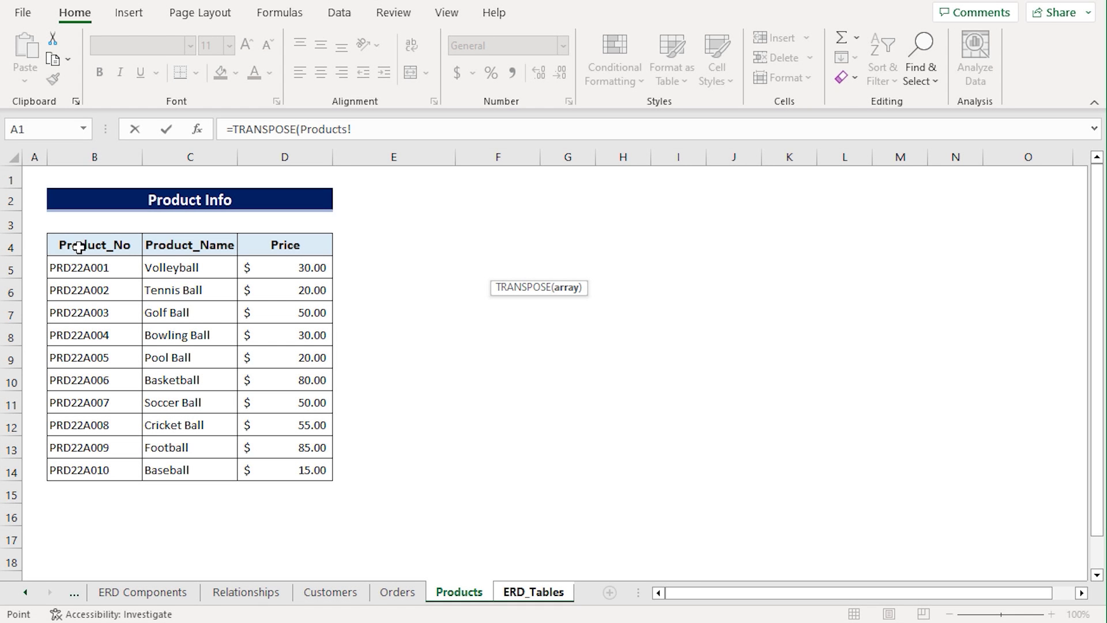
{"action": "left_click_drag", "start_coordinate": [79, 247], "coordinate": [311, 248]}
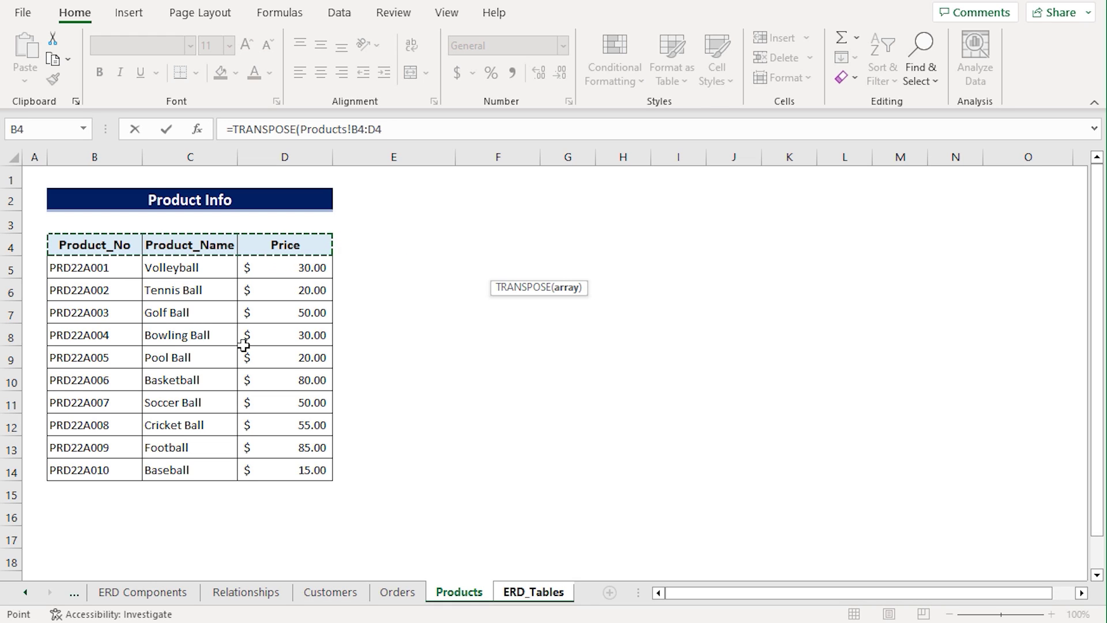
{"action": "type", "text": ")"}
{"action": "key", "text": "Return"}
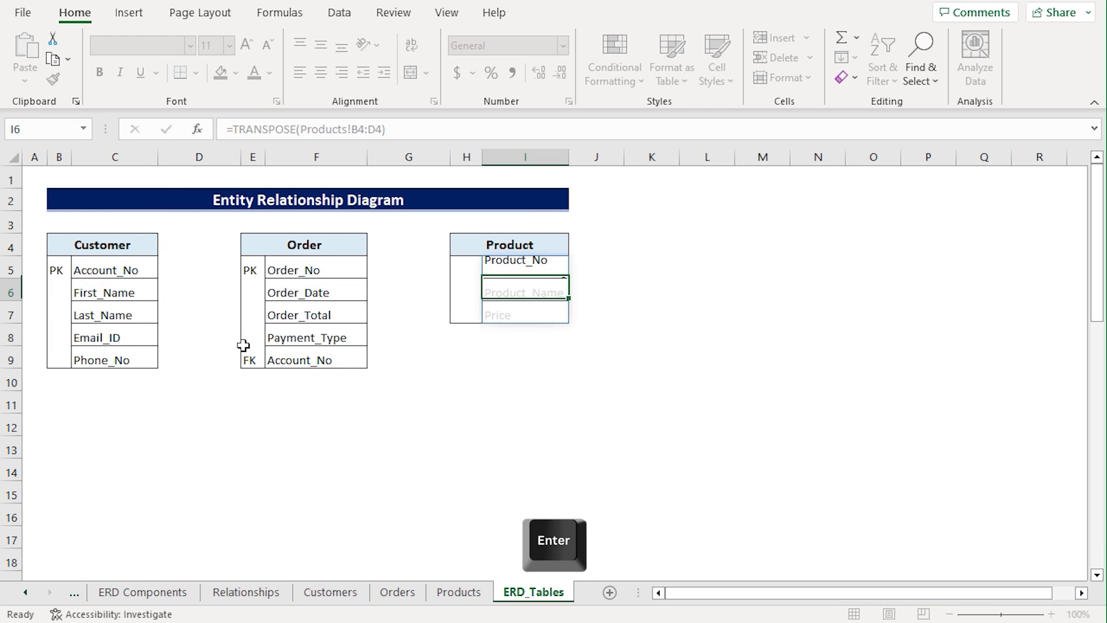
Enter PK in H5 beside Product_No.
{"action": "key", "text": "Up"}
{"action": "key", "text": "Left"}
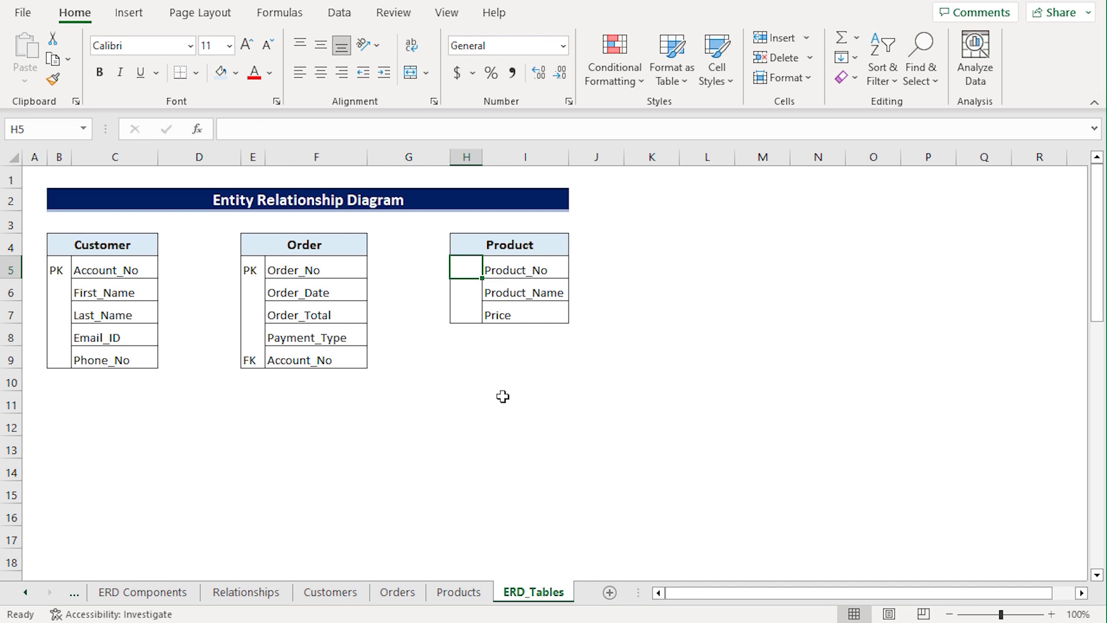
{"action": "type", "text": "PK"}
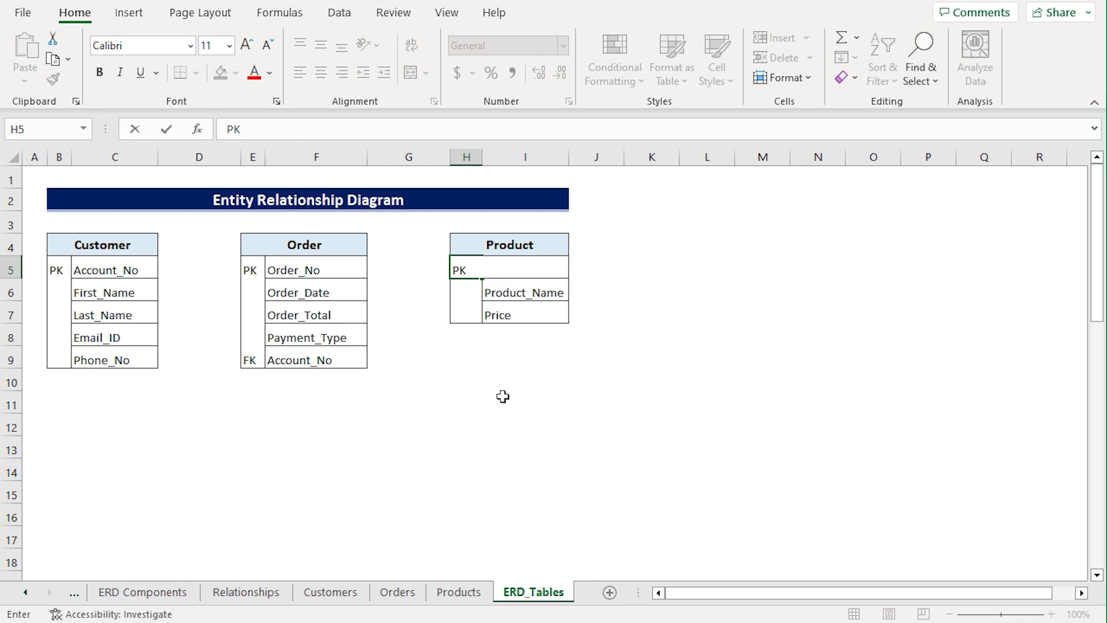
{"action": "key", "text": "Return"}
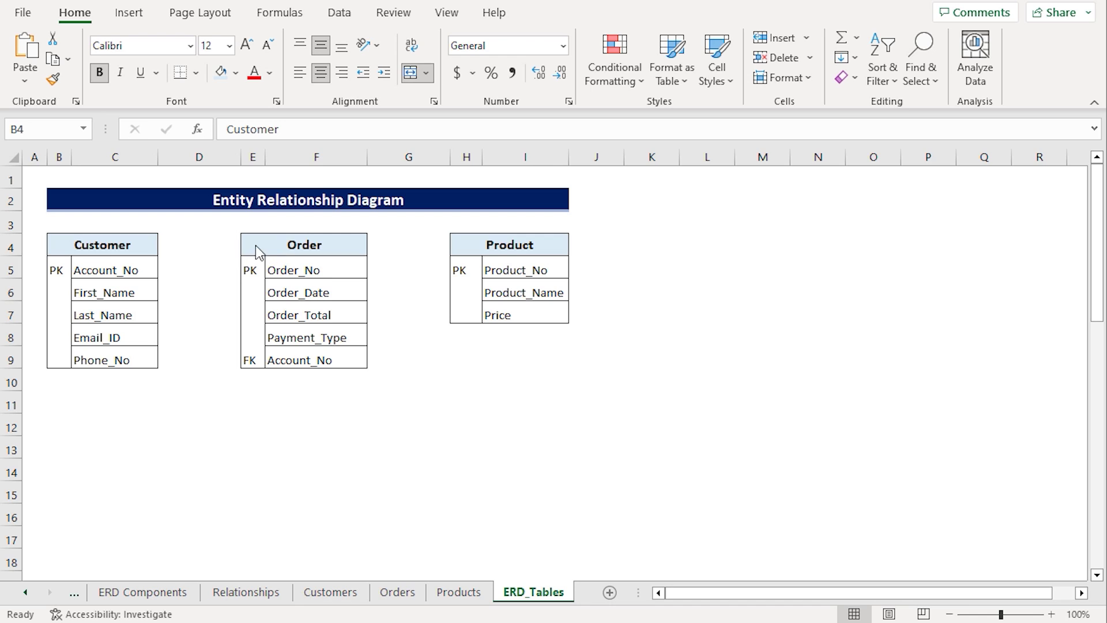
{"action": "left_click", "coordinate": [151, 252]}
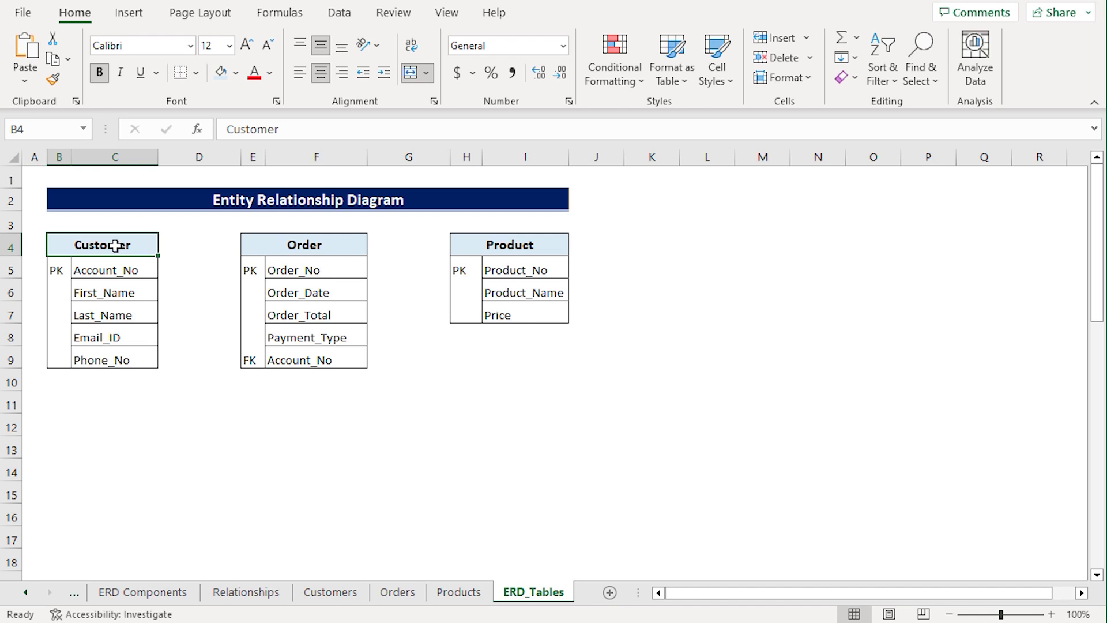
{"action": "left_click", "coordinate": [290, 249]}
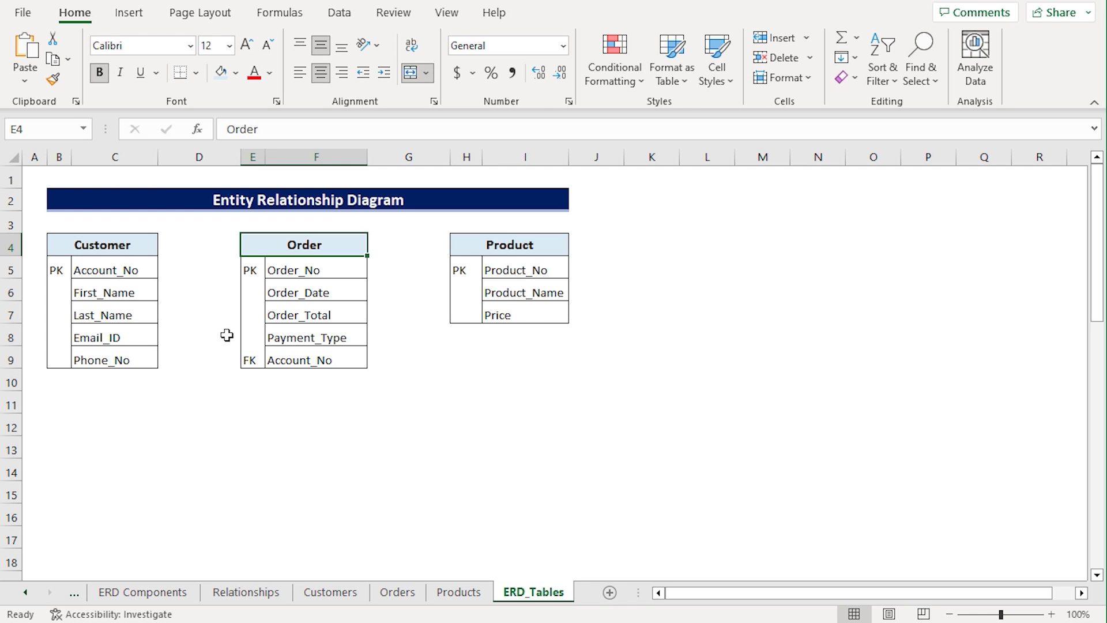
Copy the One symbol from Relationships, paste it at D7 and drag it beside the Customer header.
{"action": "left_click", "coordinate": [287, 592]}
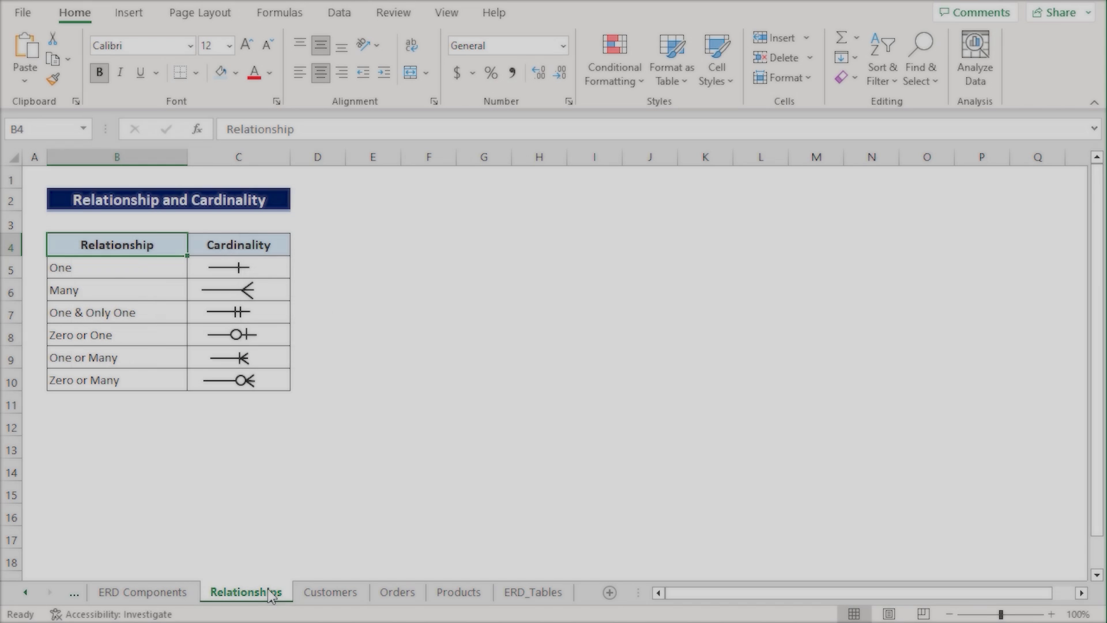
{"action": "left_click", "coordinate": [233, 274]}
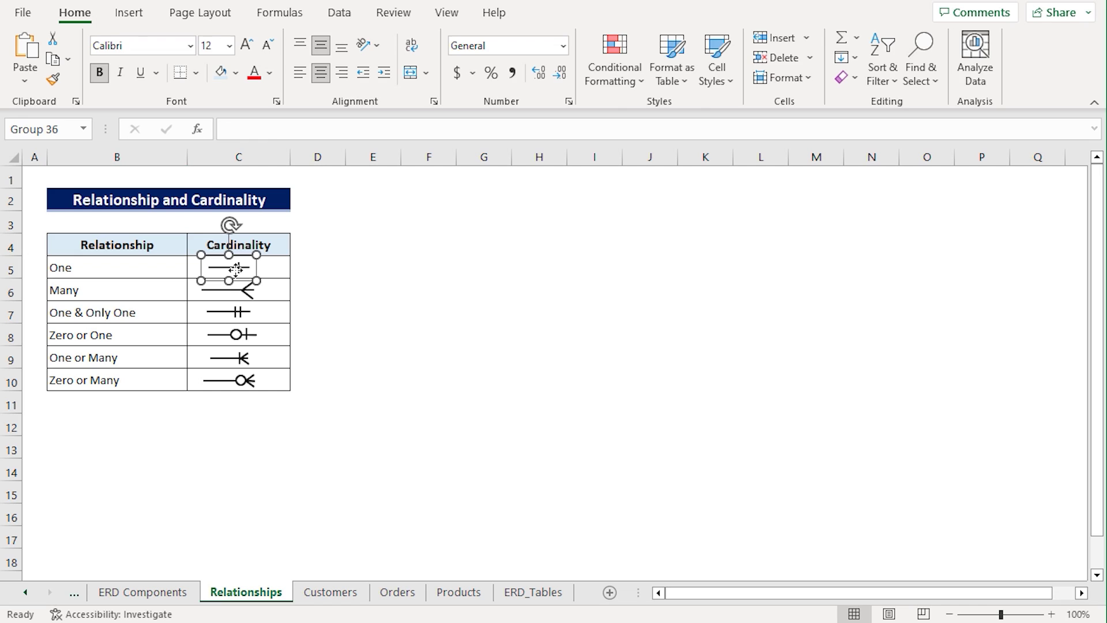
{"action": "key", "text": "ctrl+c"}
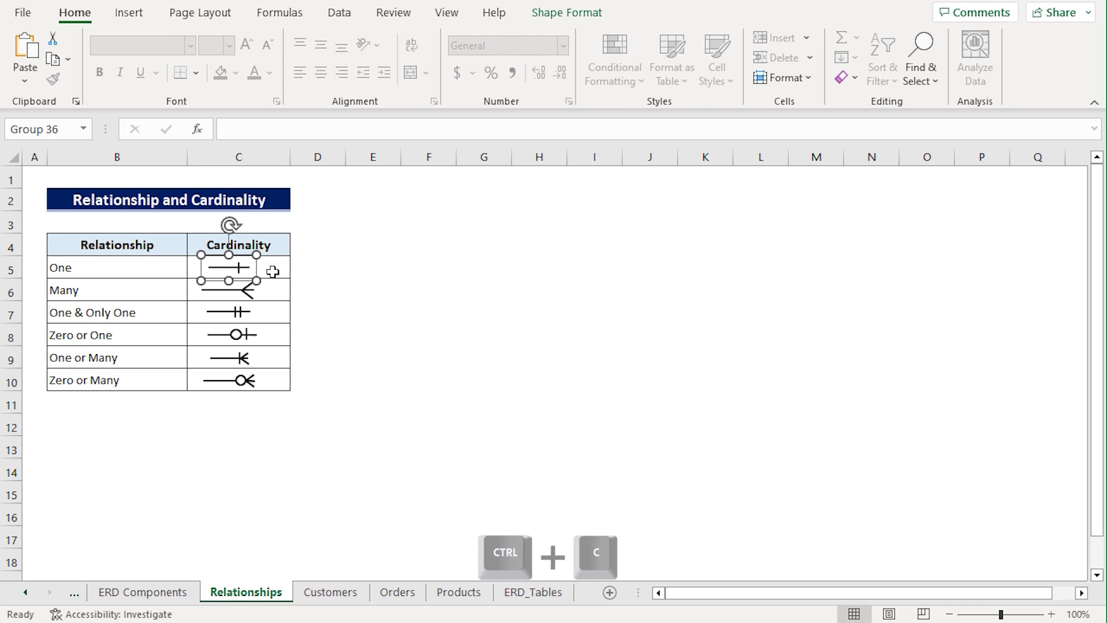
{"action": "left_click", "coordinate": [513, 600]}
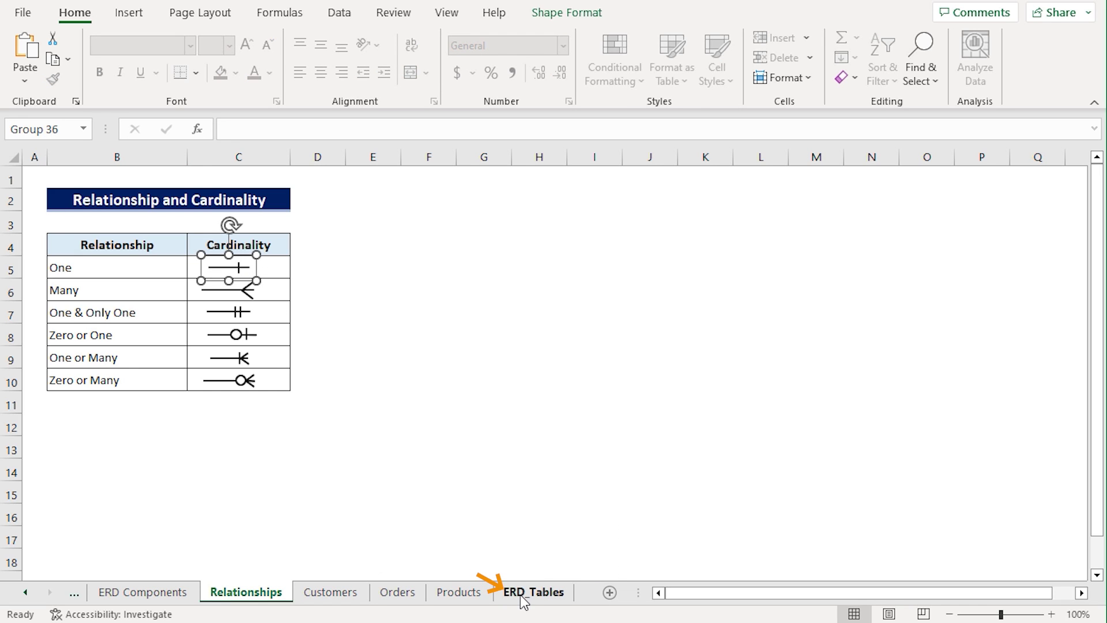
{"action": "left_click", "coordinate": [187, 309]}
{"action": "key", "text": "ctrl+v"}
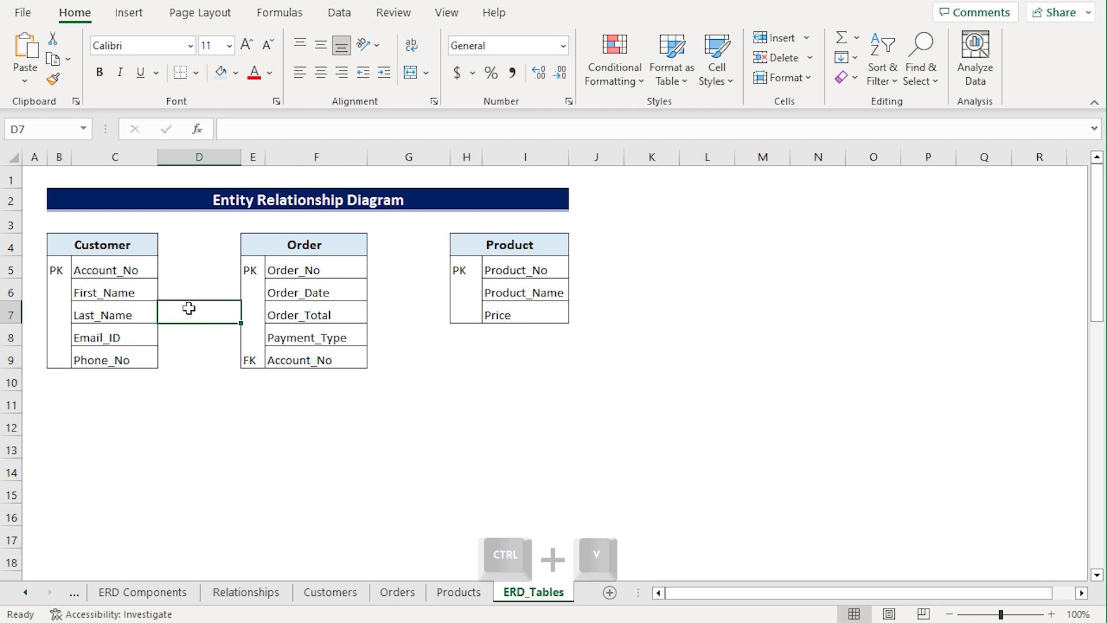
{"action": "left_click", "coordinate": [191, 290]}
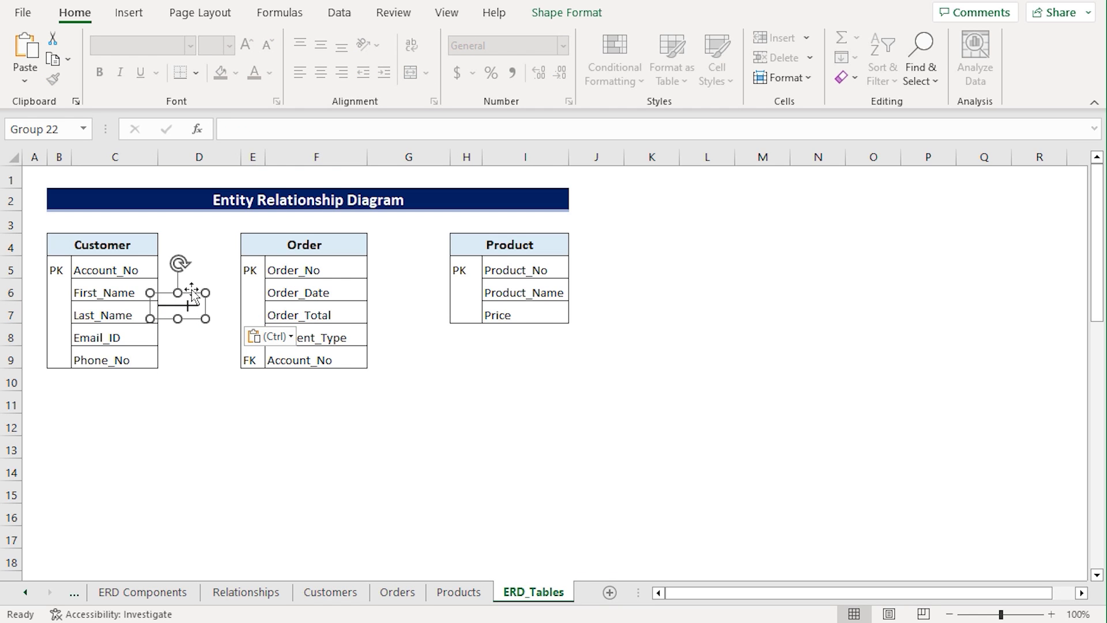
{"action": "left_click_drag", "start_coordinate": [192, 292], "coordinate": [190, 234]}
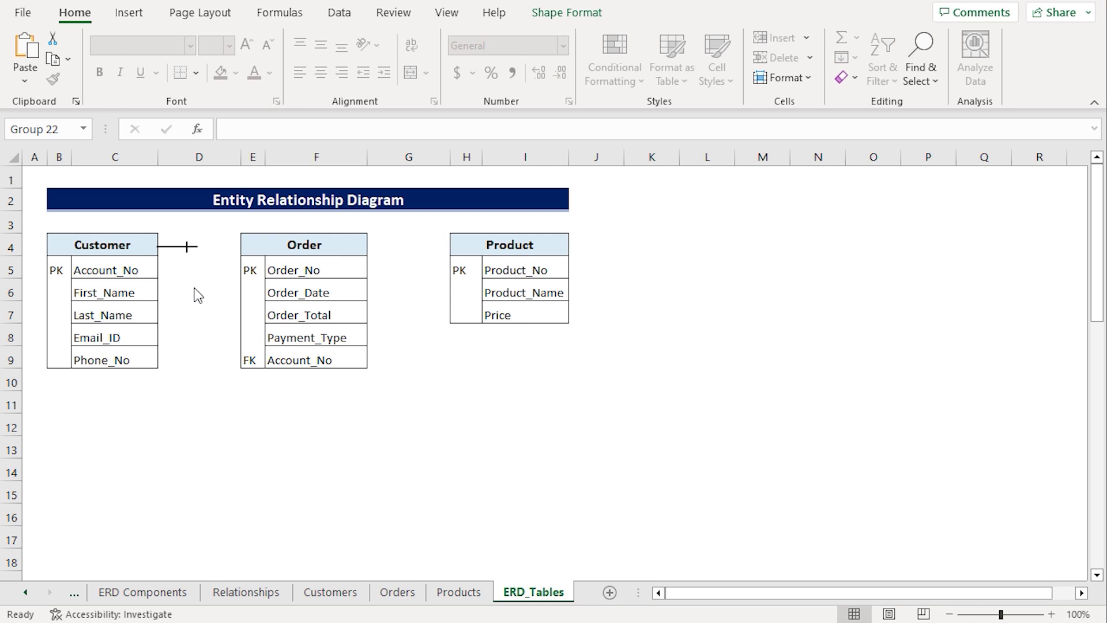
{"action": "left_click", "coordinate": [254, 592]}
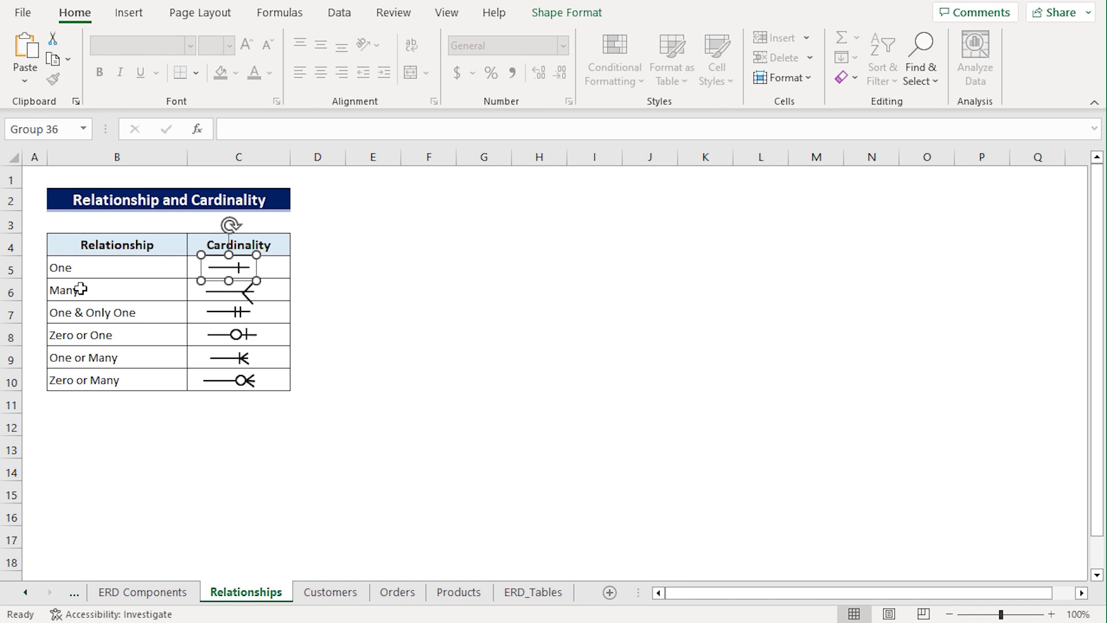
Copy the Many symbol from Relationships, paste it at D9 and drag it onto Order's Account_No row.
{"action": "left_click", "coordinate": [253, 304]}
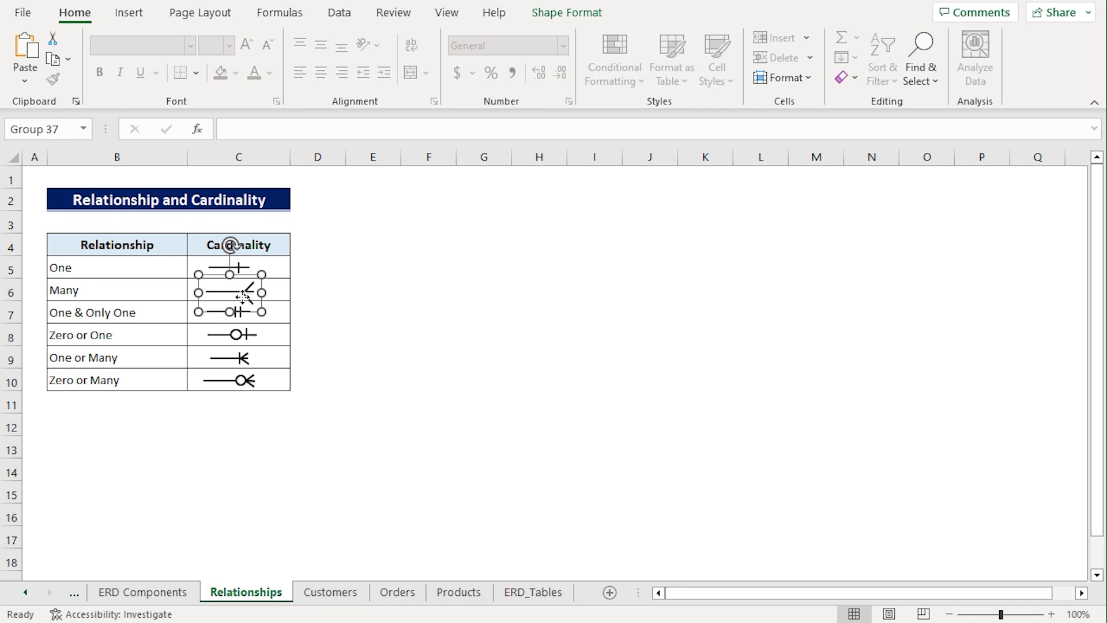
{"action": "key", "text": "ctrl+c"}
{"action": "left_click", "coordinate": [522, 593]}
{"action": "key", "text": "ctrl+v"}
{"action": "left_click", "coordinate": [207, 351]}
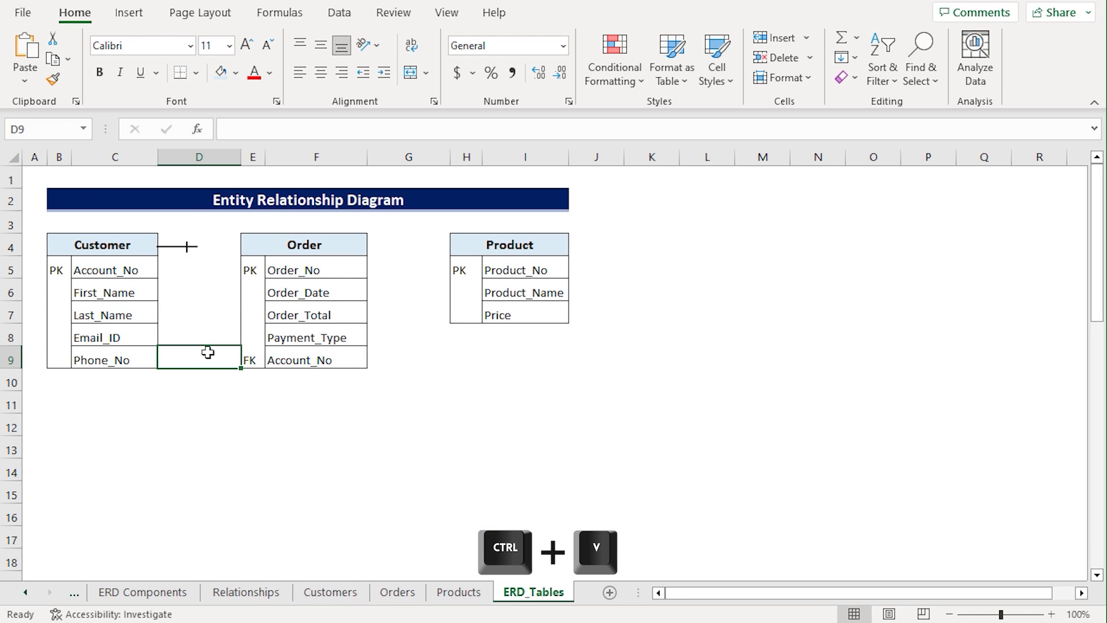
{"action": "key", "text": "ctrl+v"}
{"action": "left_click_drag", "start_coordinate": [194, 340], "coordinate": [229, 339]}
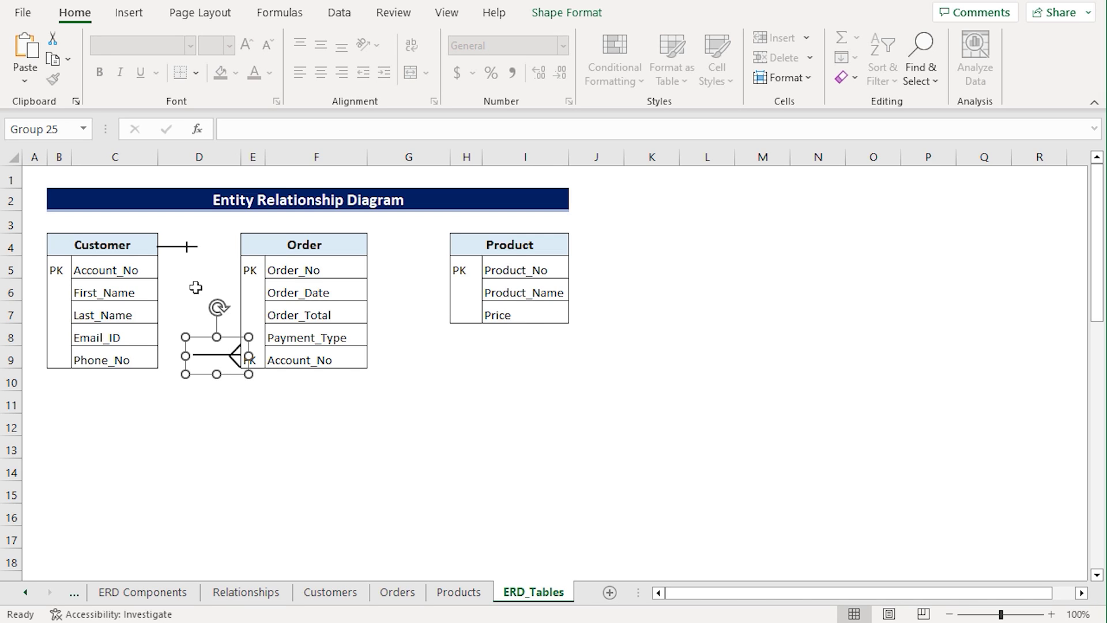
Draw a vertical straight line down from the Customer connector to the Many symbol.
{"action": "left_click", "coordinate": [127, 17]}
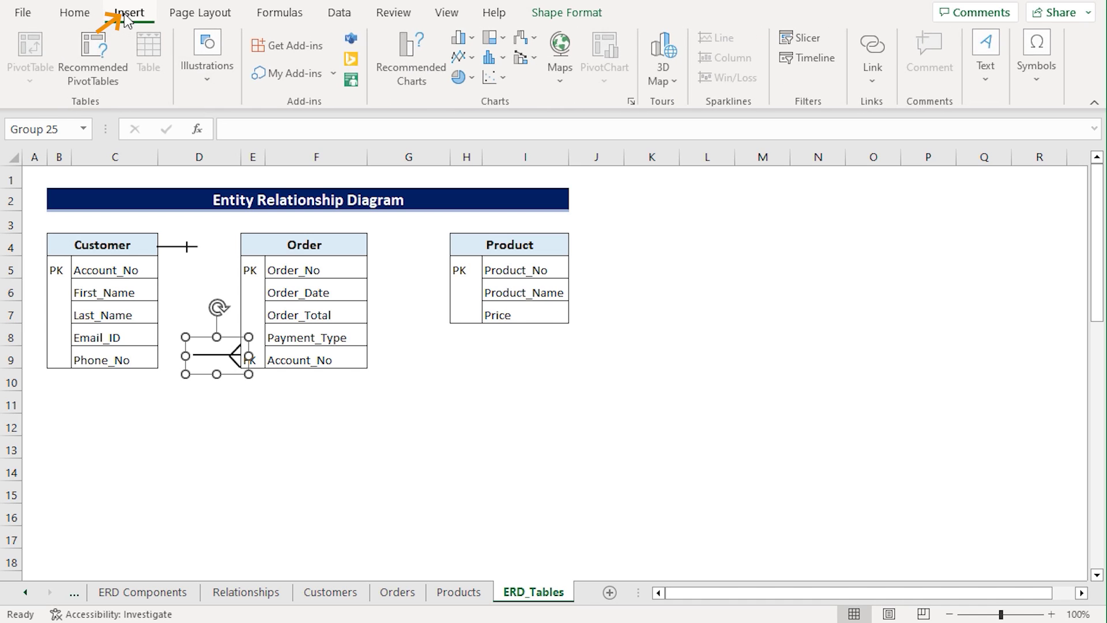
{"action": "left_click", "coordinate": [206, 82]}
{"action": "left_click", "coordinate": [241, 154]}
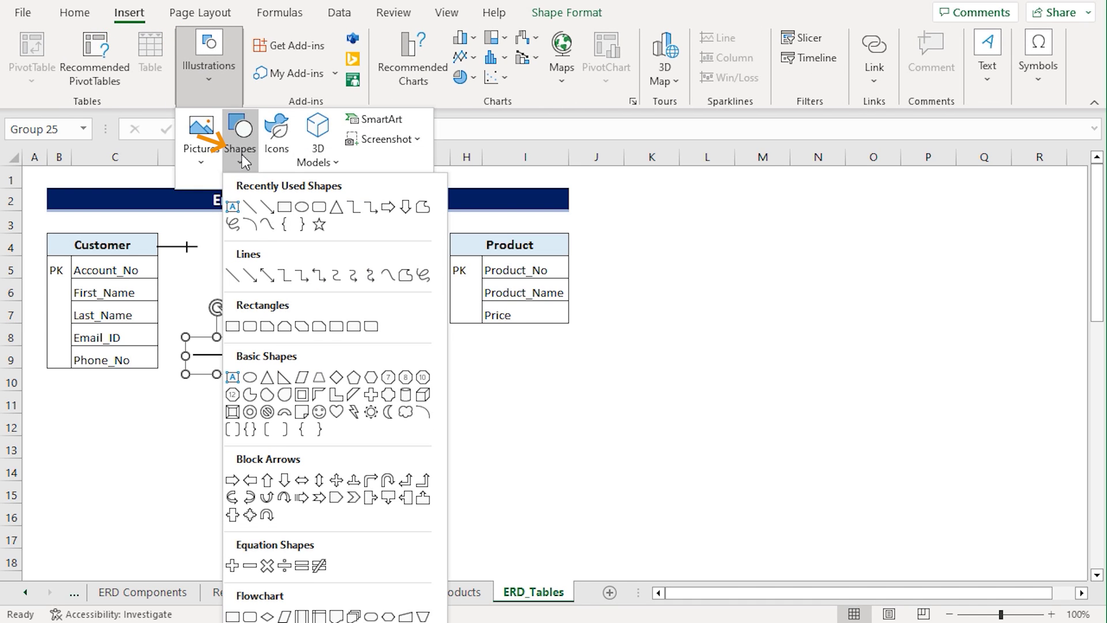
{"action": "left_click", "coordinate": [249, 206]}
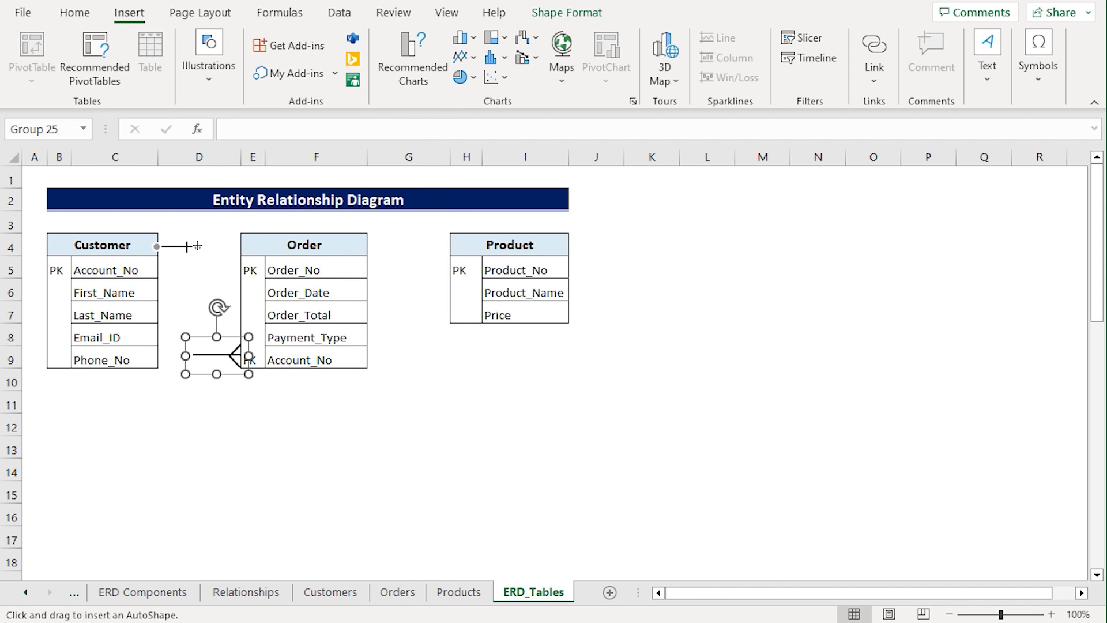
{"action": "left_click_drag", "start_coordinate": [196, 290], "coordinate": [198, 353]}
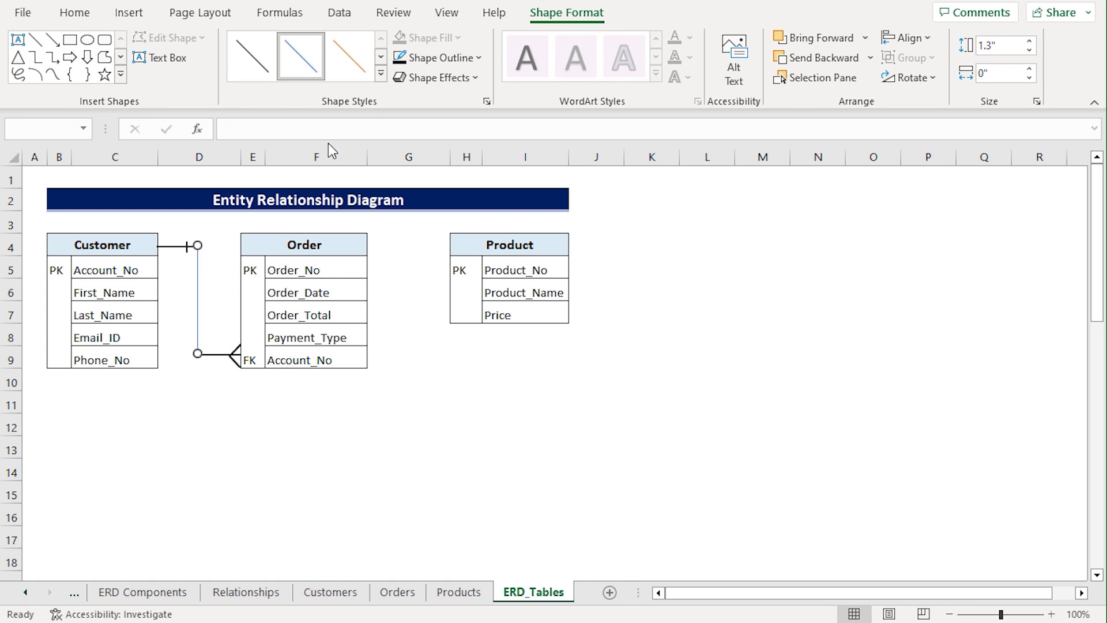
Give the connector line a black outline with 1½ pt weight.
{"action": "left_click", "coordinate": [460, 59]}
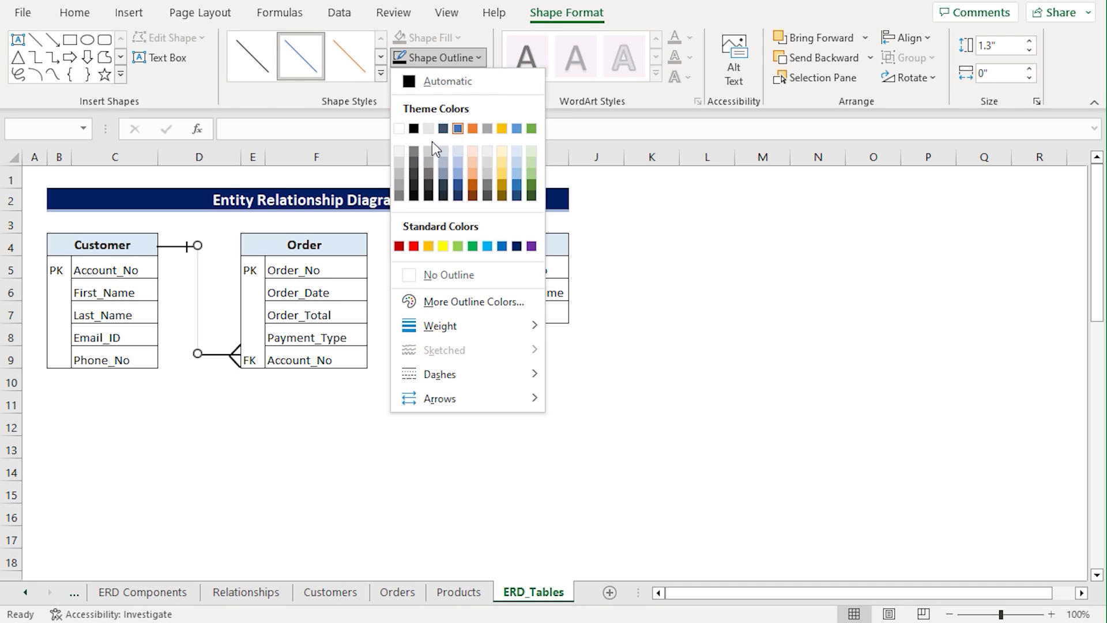
{"action": "left_click", "coordinate": [414, 128]}
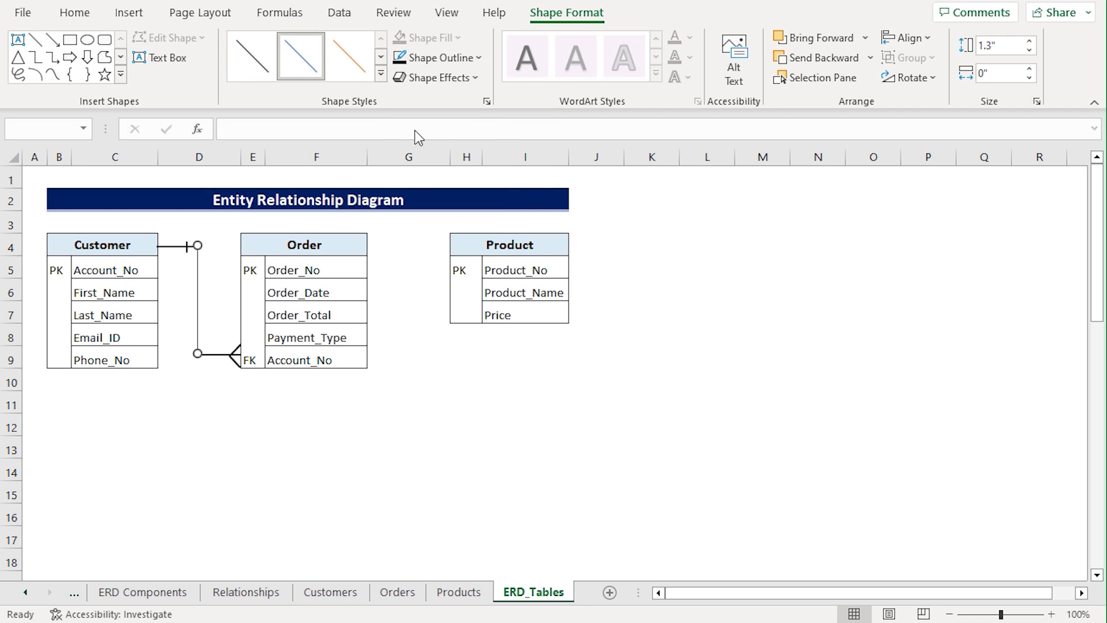
{"action": "left_click", "coordinate": [435, 60]}
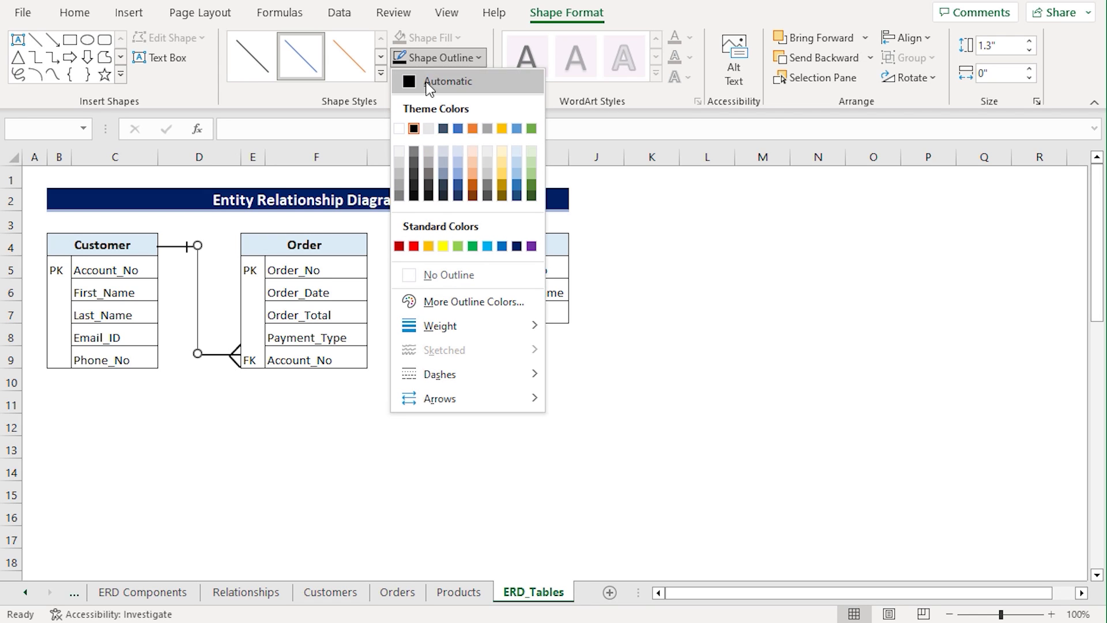
{"action": "mouse_move", "coordinate": [514, 325]}
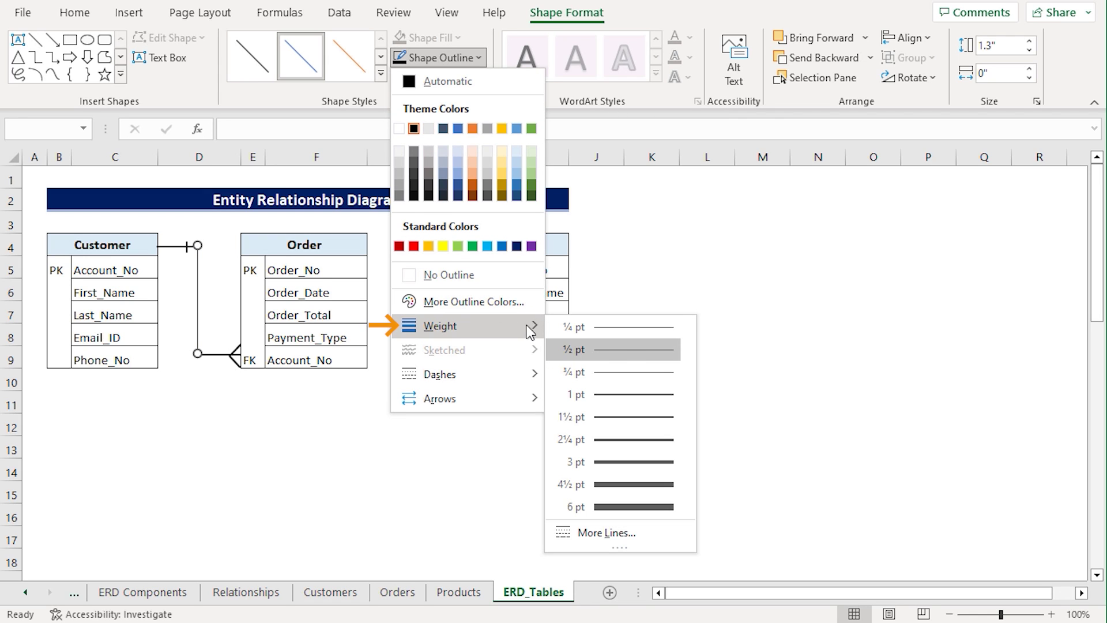
{"action": "left_click", "coordinate": [583, 426]}
Shift the crow's-foot connector group slightly right so it sits flush against the Order table.
{"action": "left_click", "coordinate": [249, 397]}
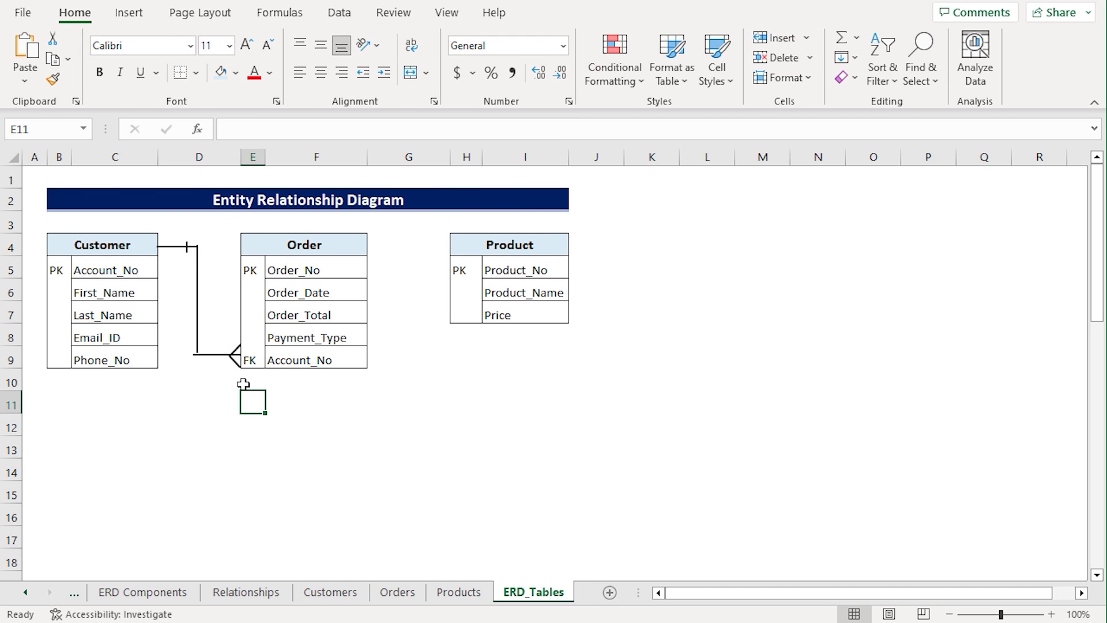
{"action": "left_click", "coordinate": [210, 354]}
{"action": "left_click_drag", "start_coordinate": [180, 356], "coordinate": [197, 355]}
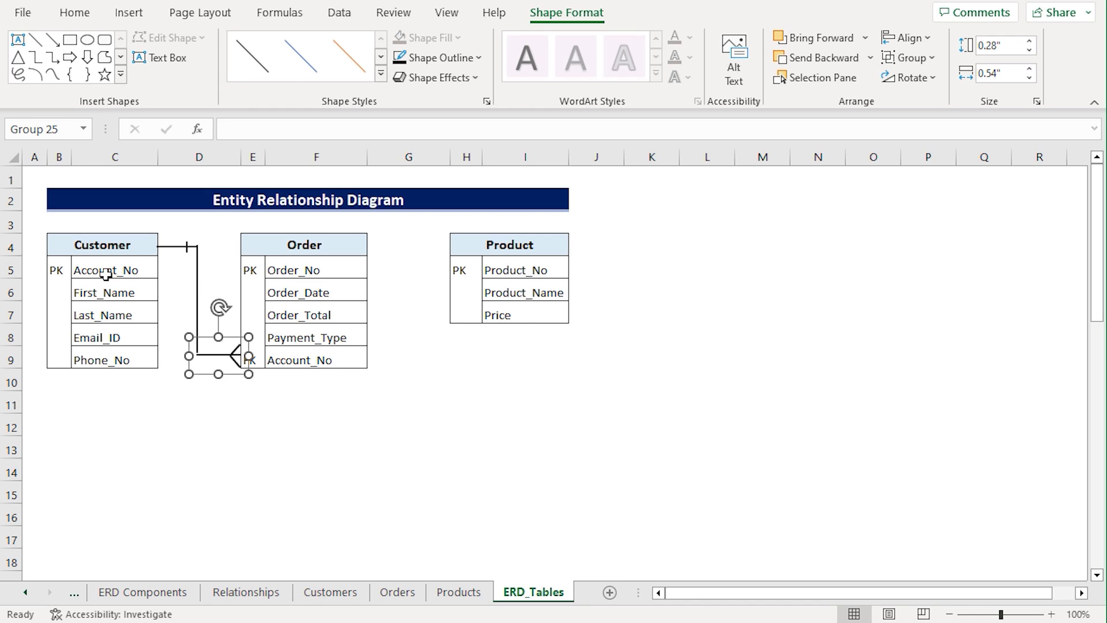
{"action": "left_click", "coordinate": [415, 353]}
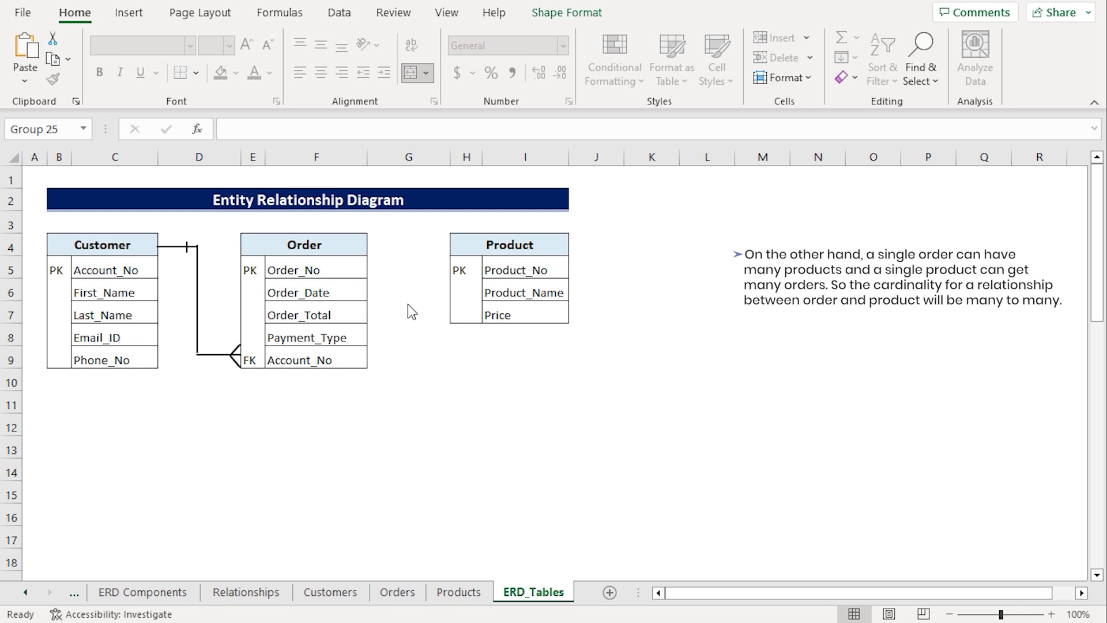
{"action": "left_click", "coordinate": [309, 244]}
{"action": "left_click", "coordinate": [468, 247]}
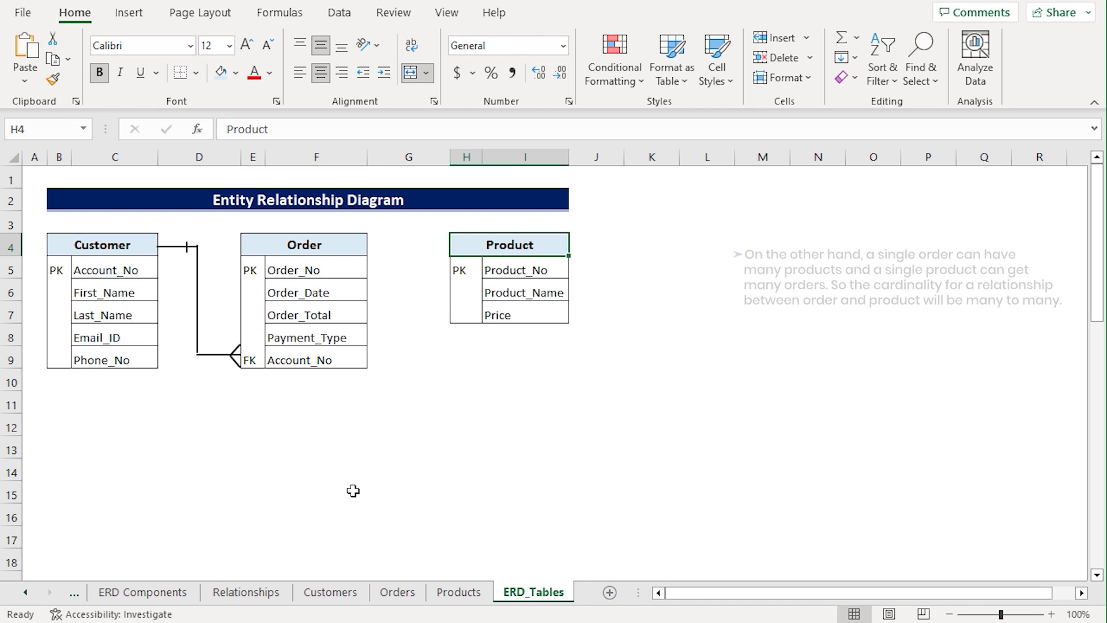
Copy the Many symbol from Relationships, paste it at G6 and move it against Product's header.
{"action": "left_click", "coordinate": [256, 593]}
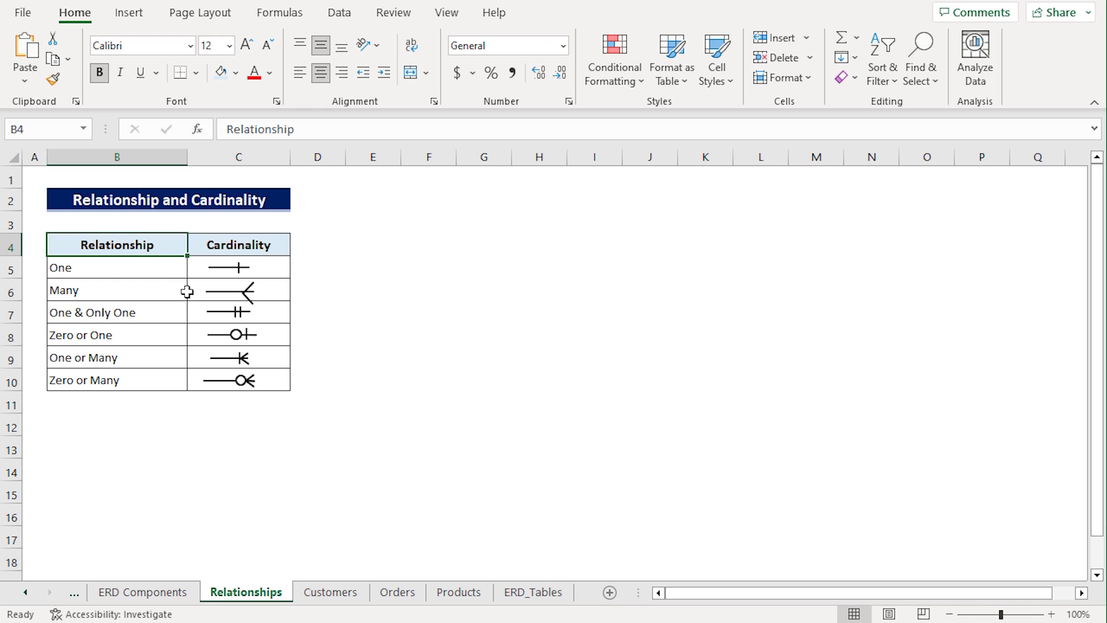
{"action": "left_click", "coordinate": [251, 292]}
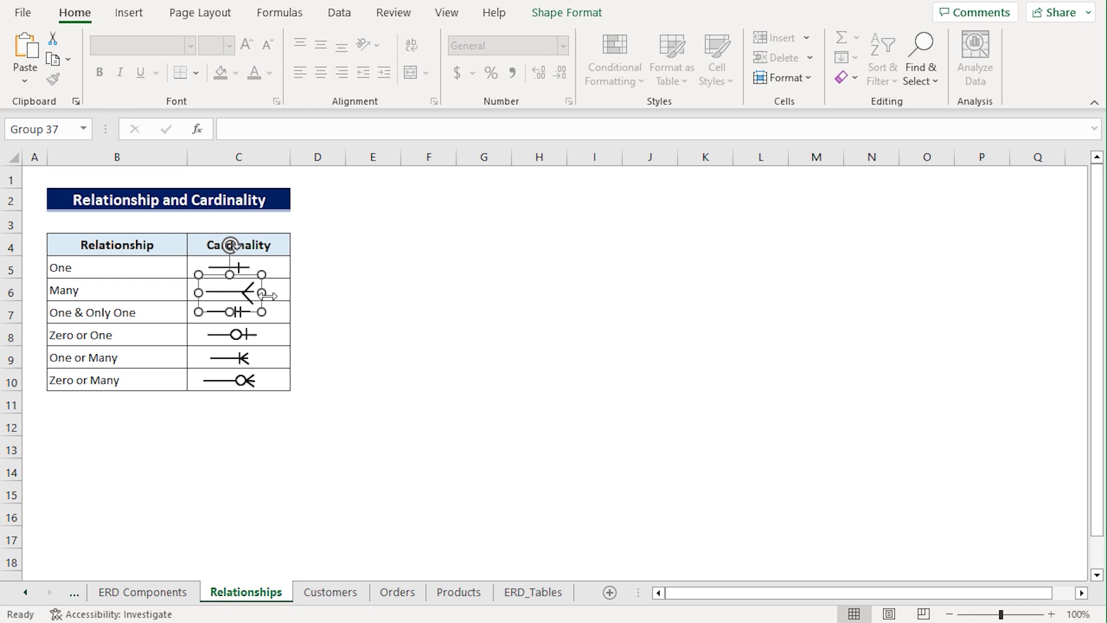
{"action": "key", "text": "ctrl+c"}
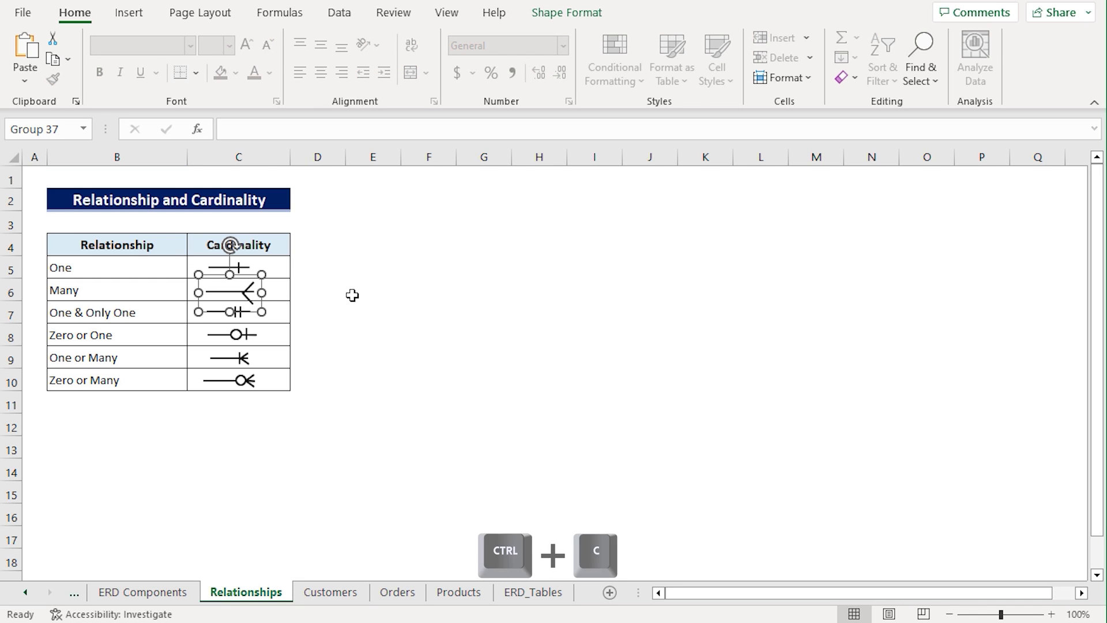
{"action": "left_click", "coordinate": [531, 594]}
{"action": "left_click", "coordinate": [403, 298]}
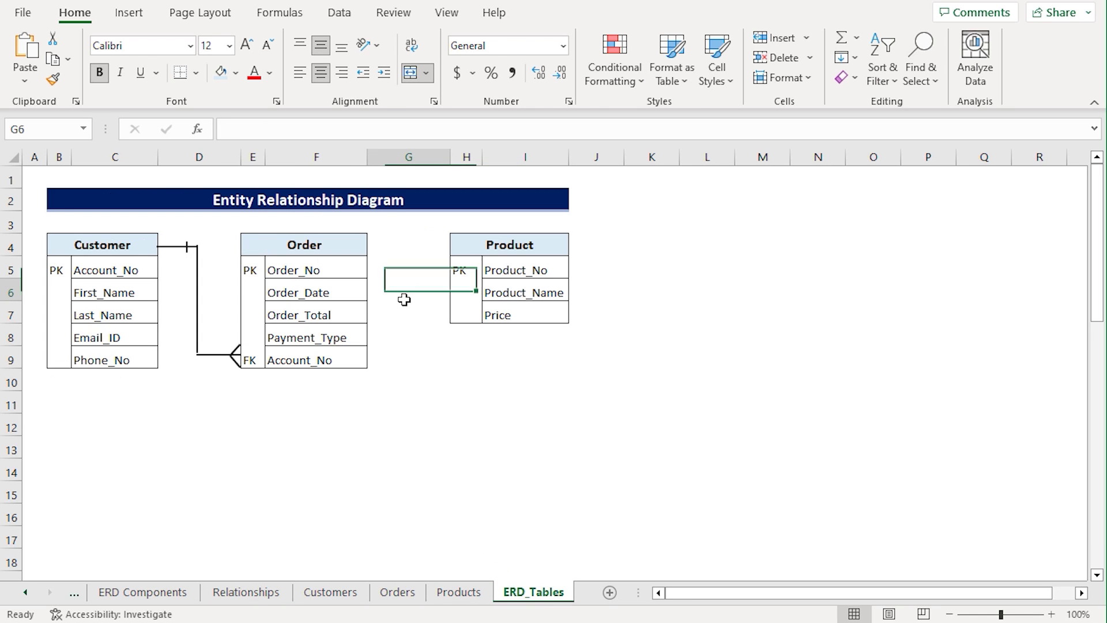
{"action": "key", "text": "ctrl+v"}
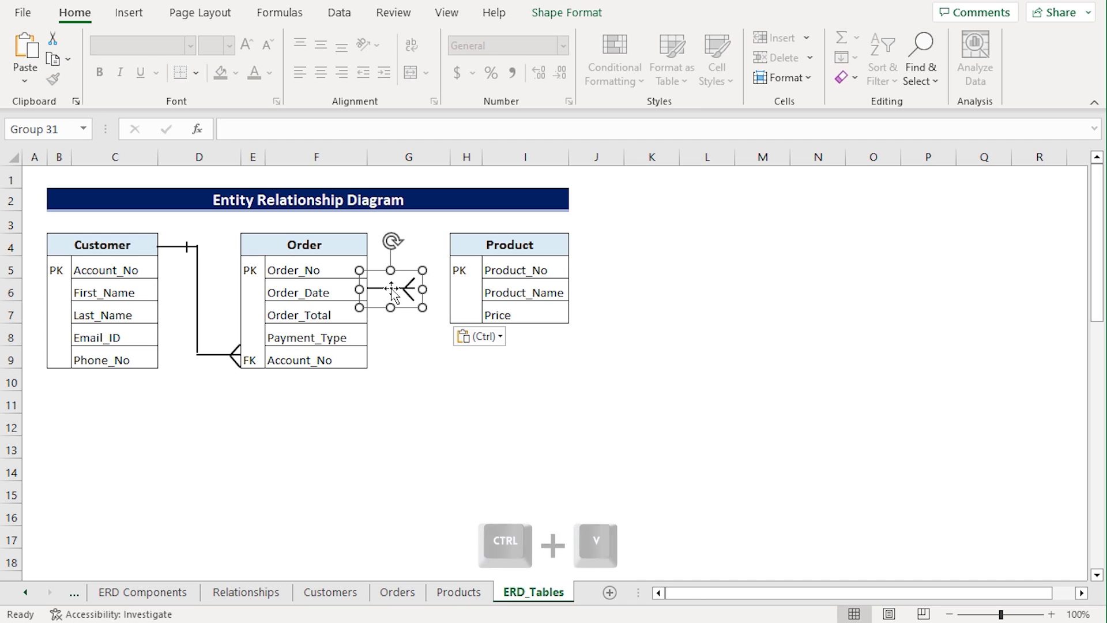
{"action": "left_click_drag", "start_coordinate": [402, 271], "coordinate": [438, 230]}
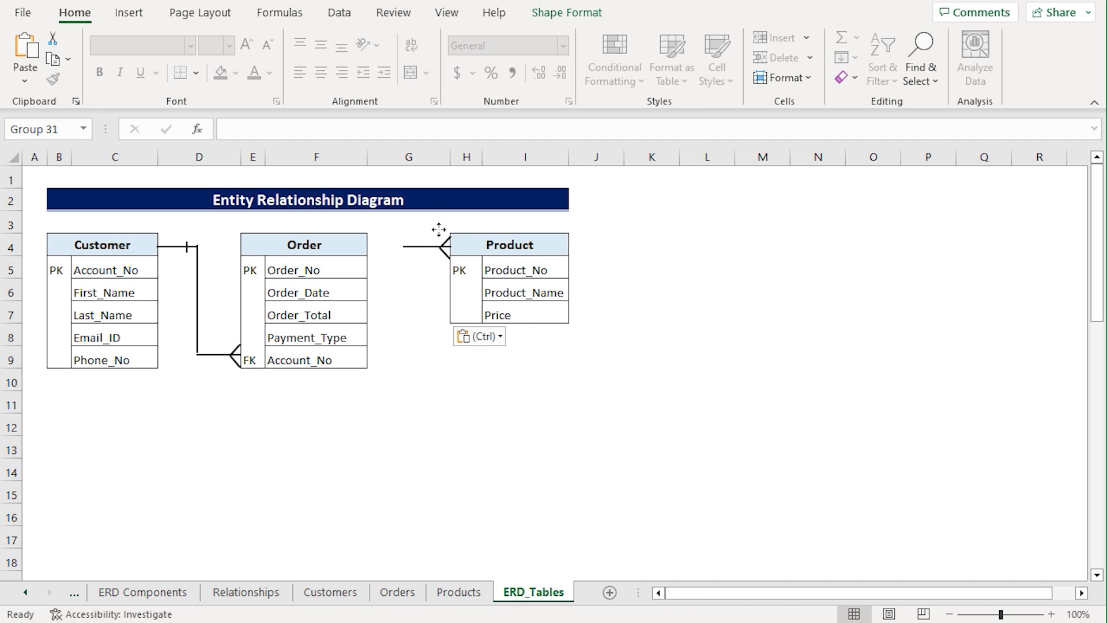
{"action": "left_click", "coordinate": [420, 339]}
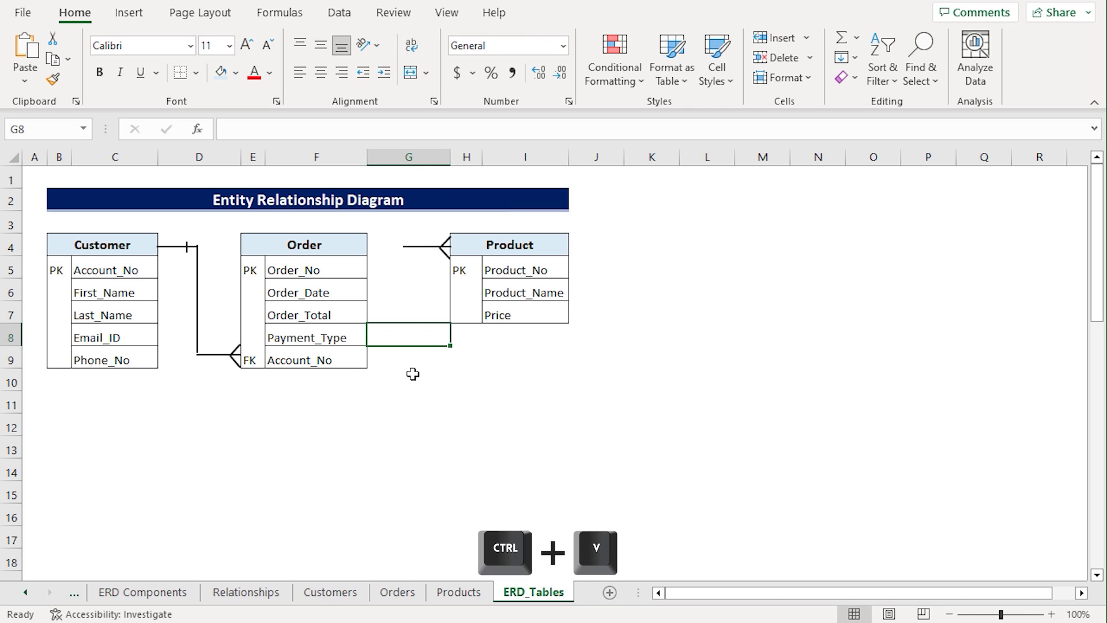
Paste a second crow's foot, flip it horizontally and set it against the Order header's right edge.
{"action": "key", "text": "ctrl+v"}
{"action": "left_click_drag", "start_coordinate": [385, 329], "coordinate": [410, 337]}
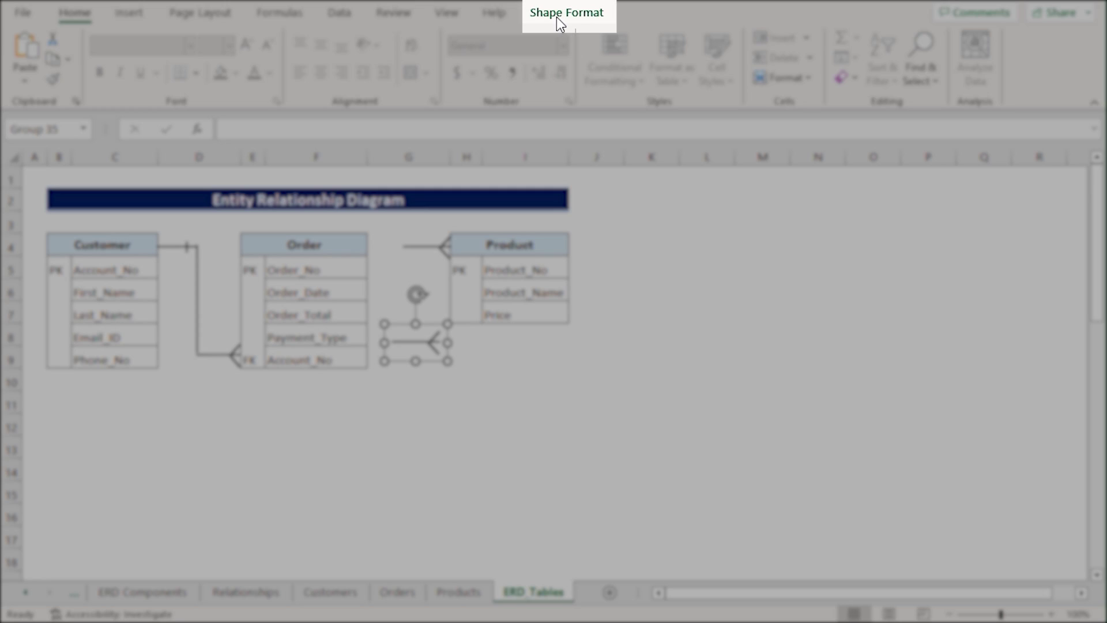
{"action": "left_click", "coordinate": [557, 15]}
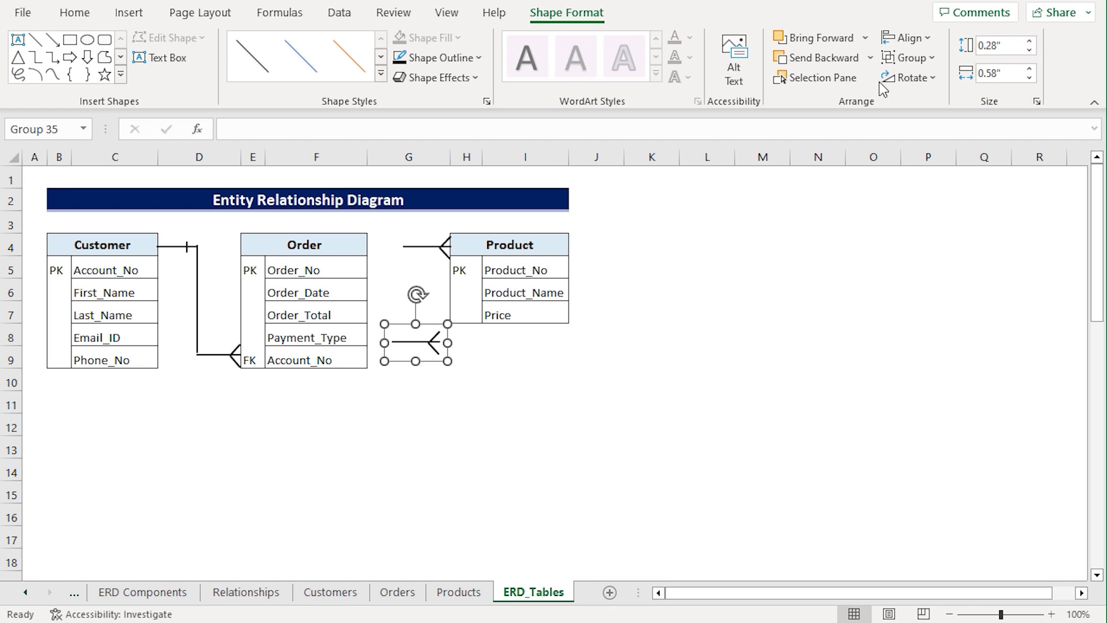
{"action": "left_click", "coordinate": [919, 78]}
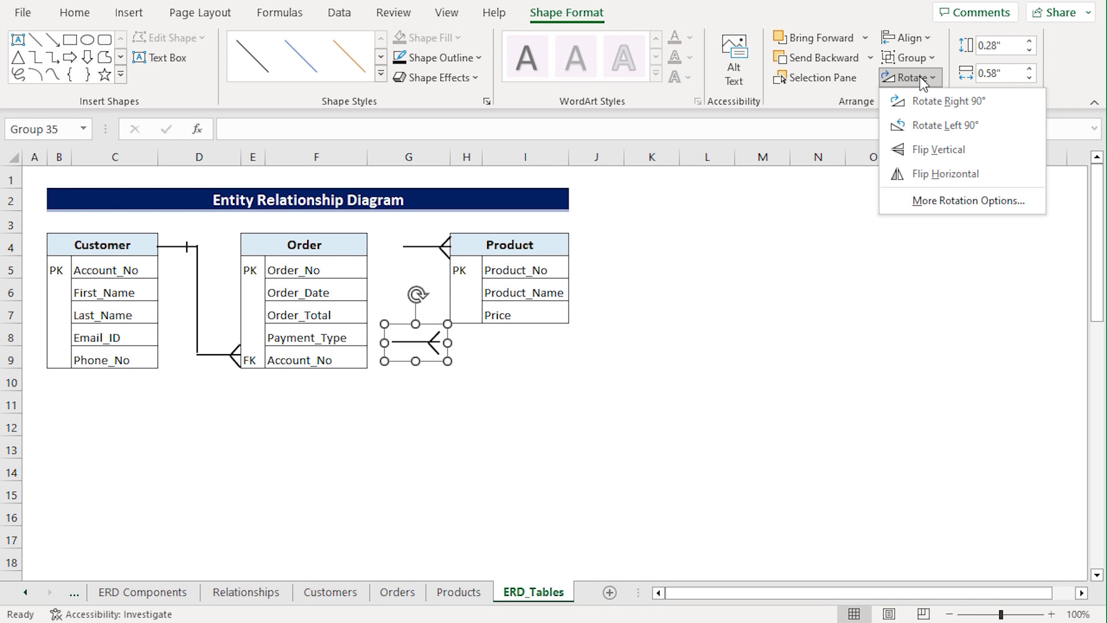
{"action": "left_click", "coordinate": [930, 177]}
{"action": "left_click_drag", "start_coordinate": [426, 335], "coordinate": [404, 239]}
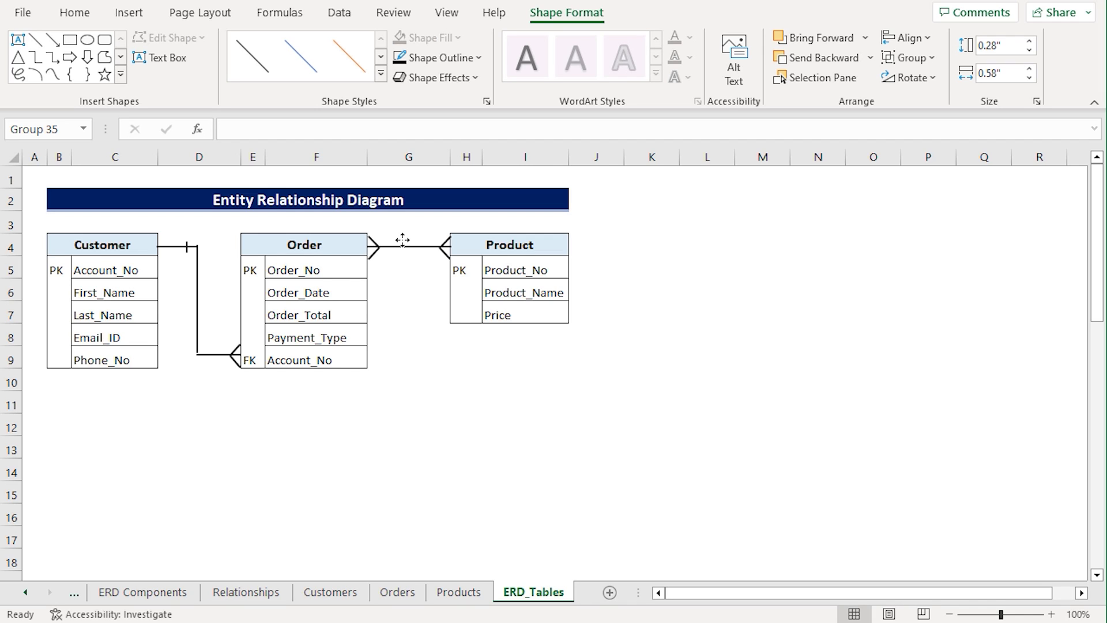
{"action": "left_click_drag", "start_coordinate": [402, 239], "coordinate": [403, 239]}
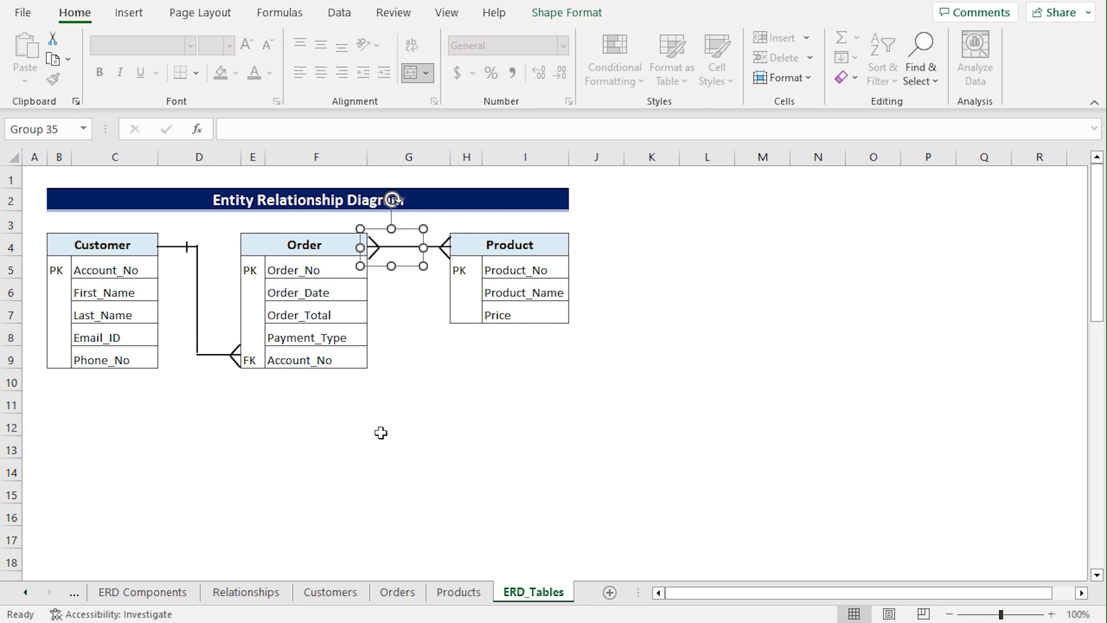
Copy the diagram range B4:I9 and bring up the paste options at cell B11.
{"action": "left_click", "coordinate": [65, 247]}
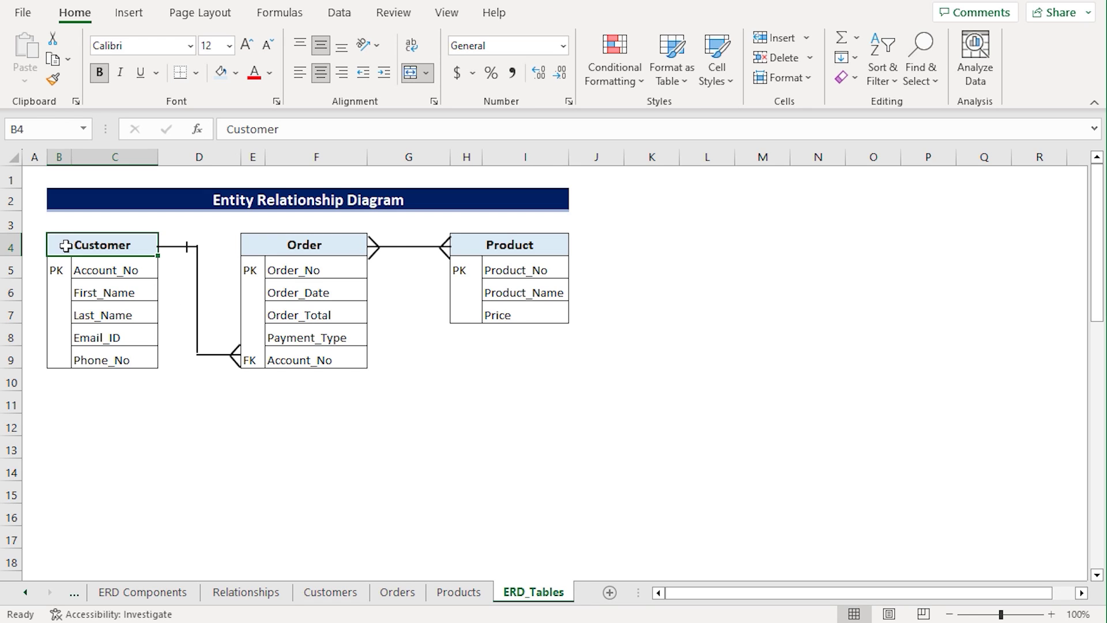
{"action": "left_click", "coordinate": [519, 355], "text": "shift"}
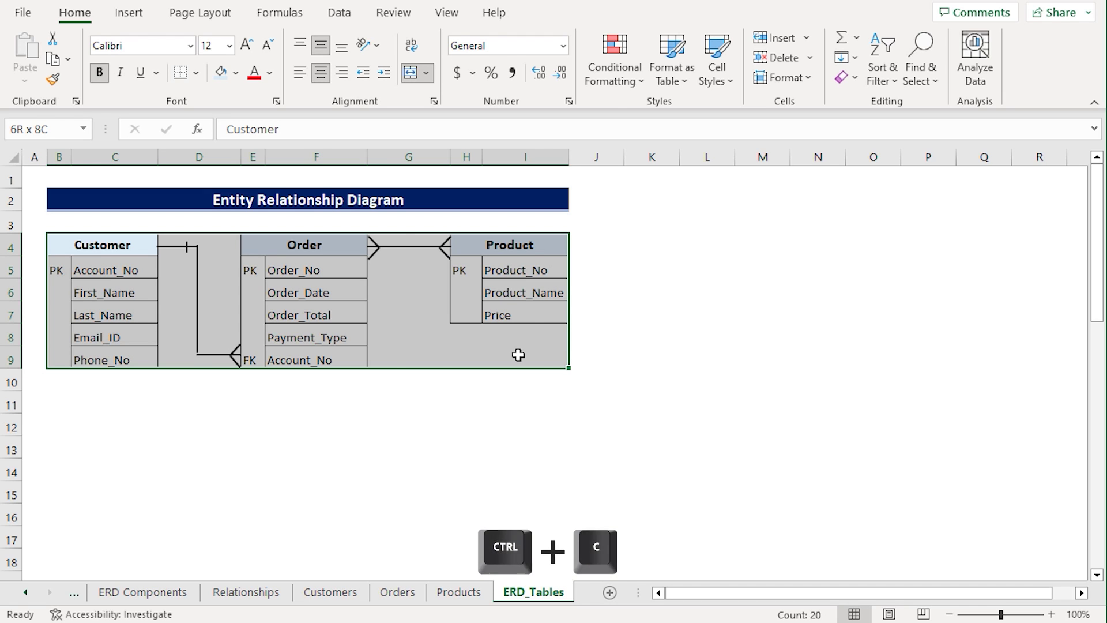
{"action": "key", "text": "ctrl+c"}
{"action": "left_click", "coordinate": [63, 402]}
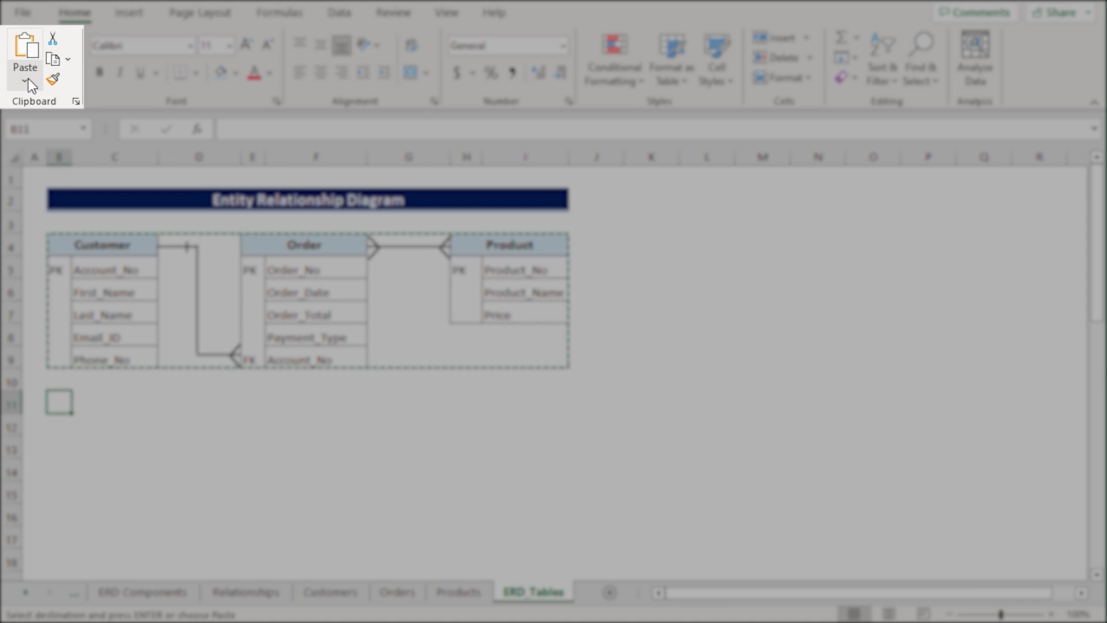
{"action": "left_click", "coordinate": [29, 84]}
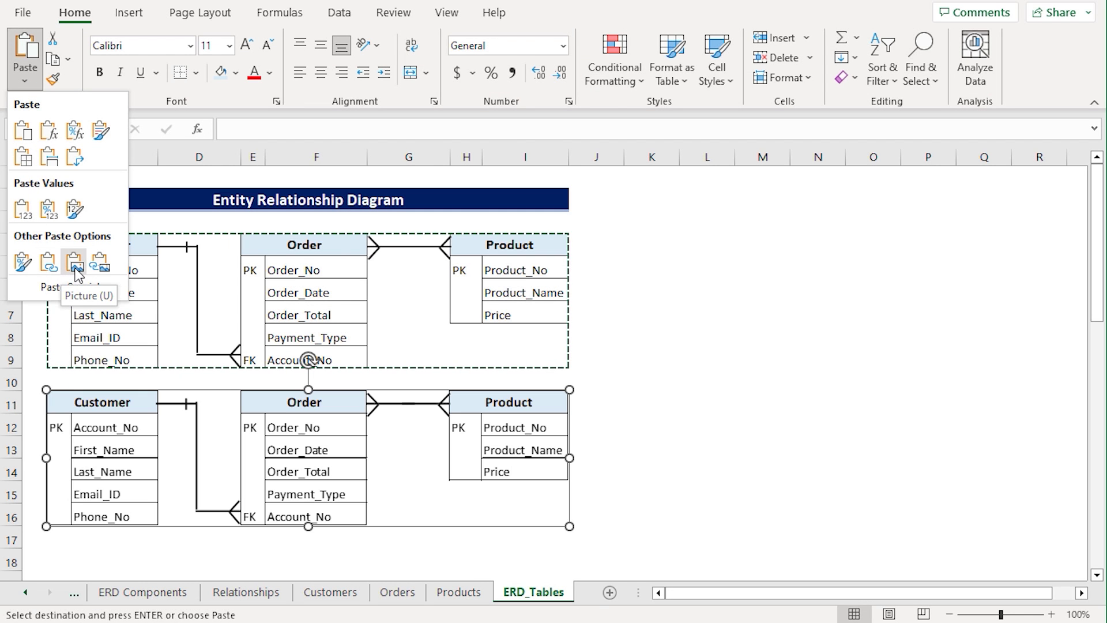